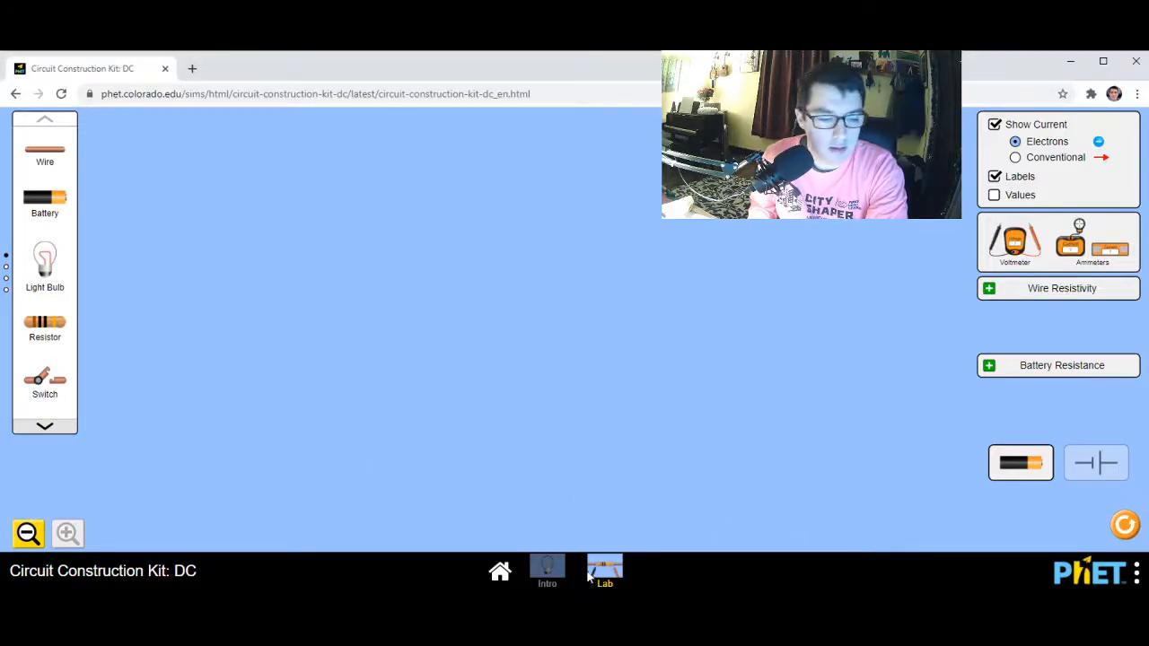
Relaunch the Circuit Construction Kit: DC simulation from its information page and open the Lab screen
click(15, 93)
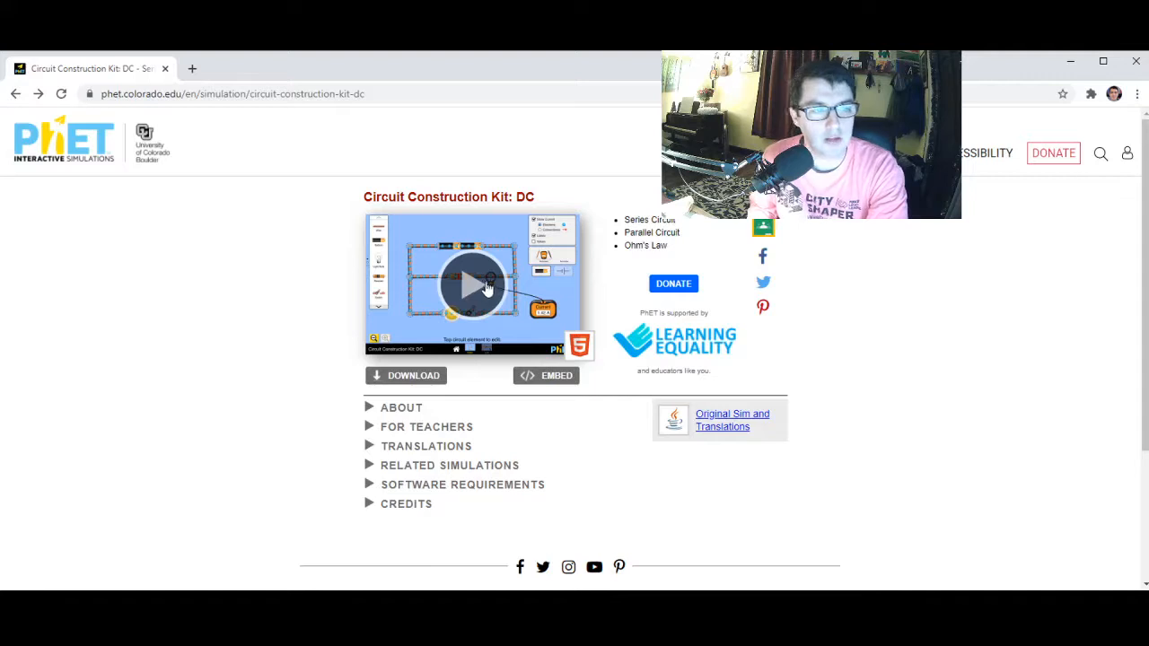
click(483, 283)
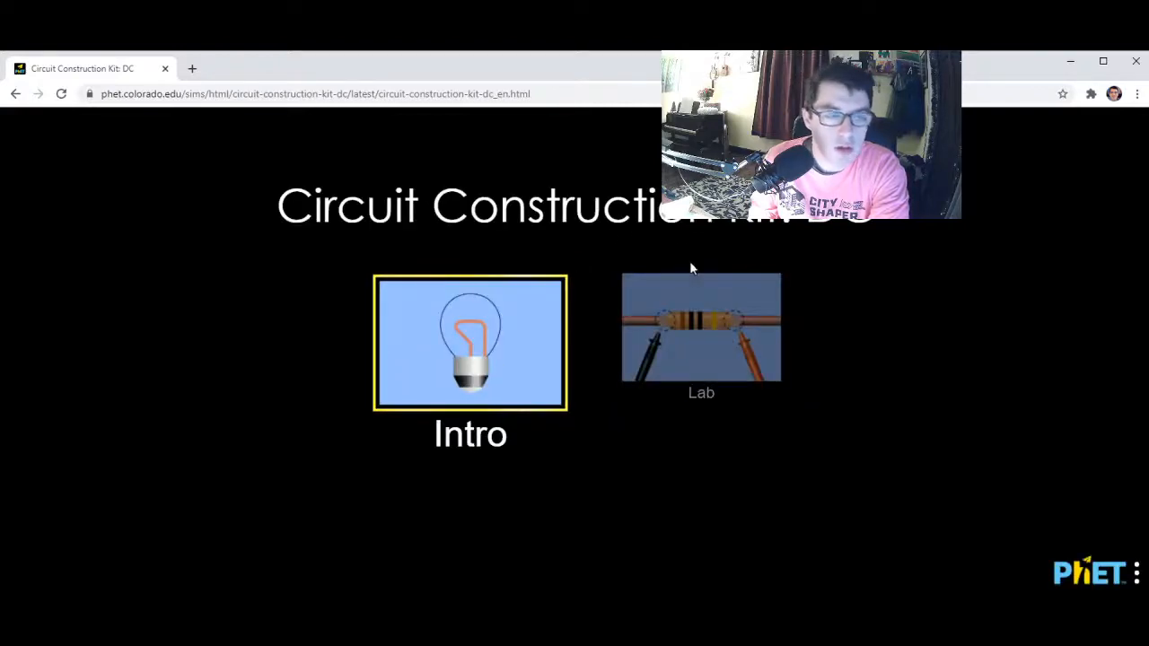
click(723, 355)
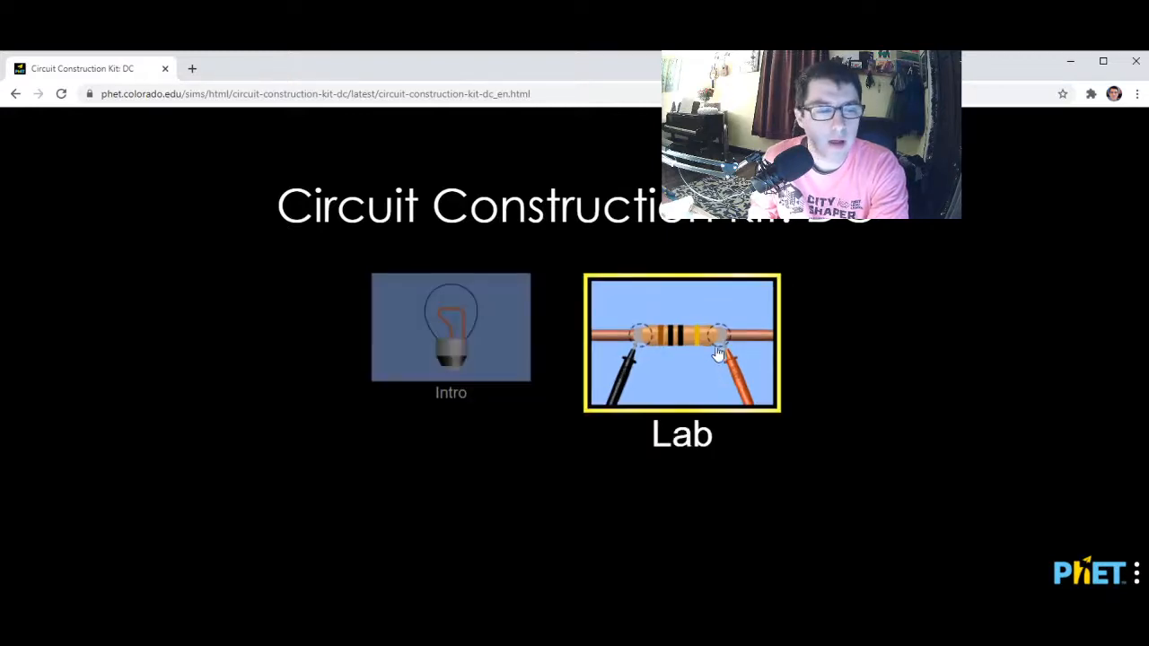
click(688, 350)
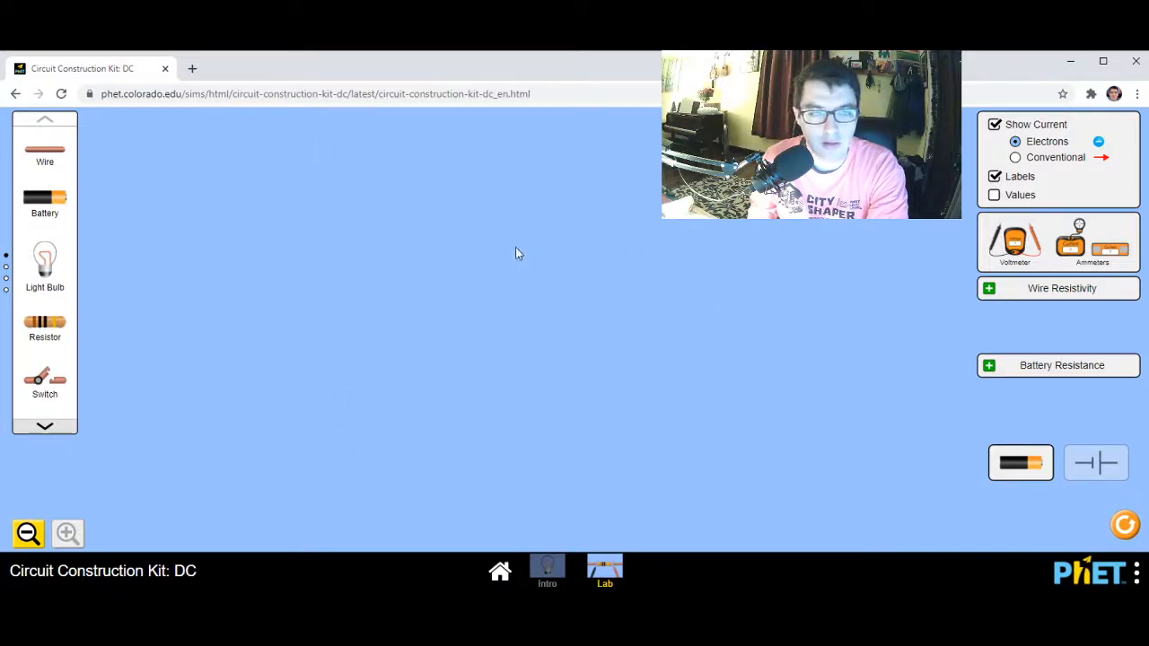
Place a battery with a wire on its positive end, plus a separate second battery, a resistor and a light bulb in the workspace
drag(45, 201, 348, 460)
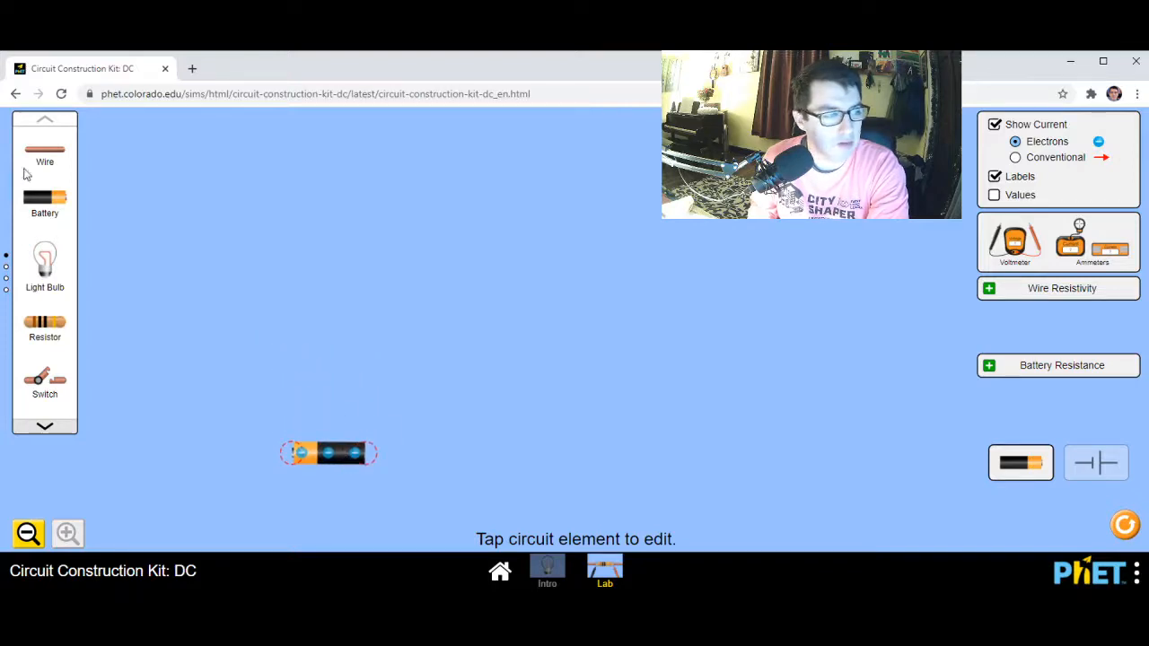
drag(47, 154, 253, 460)
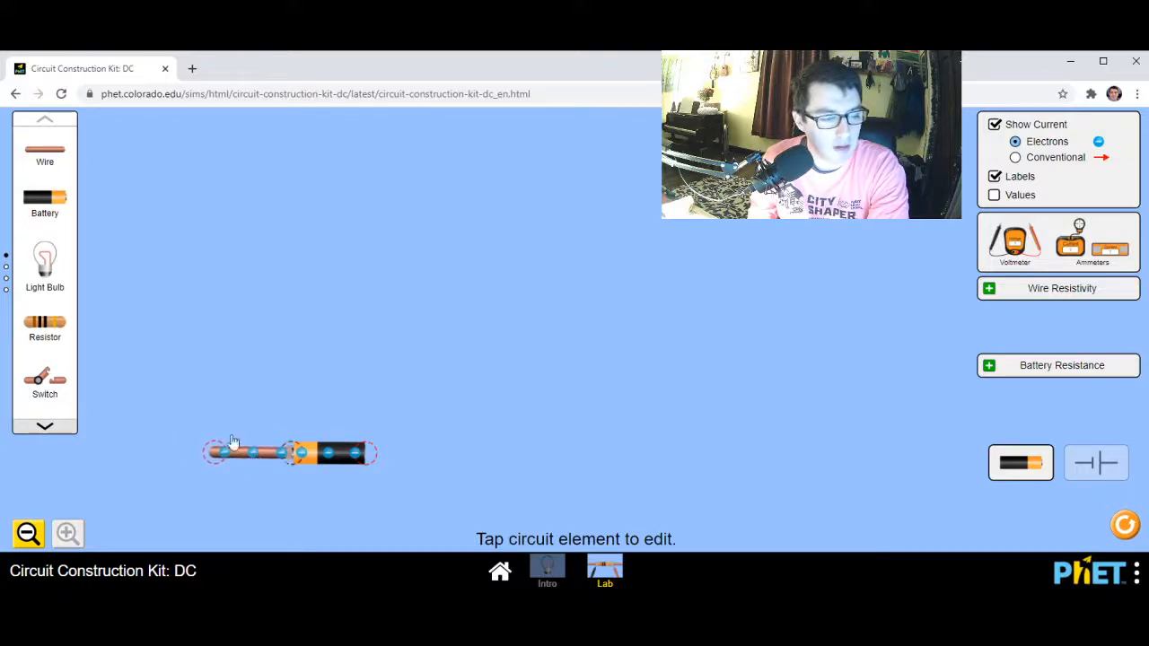
drag(58, 199, 235, 230)
drag(47, 329, 276, 337)
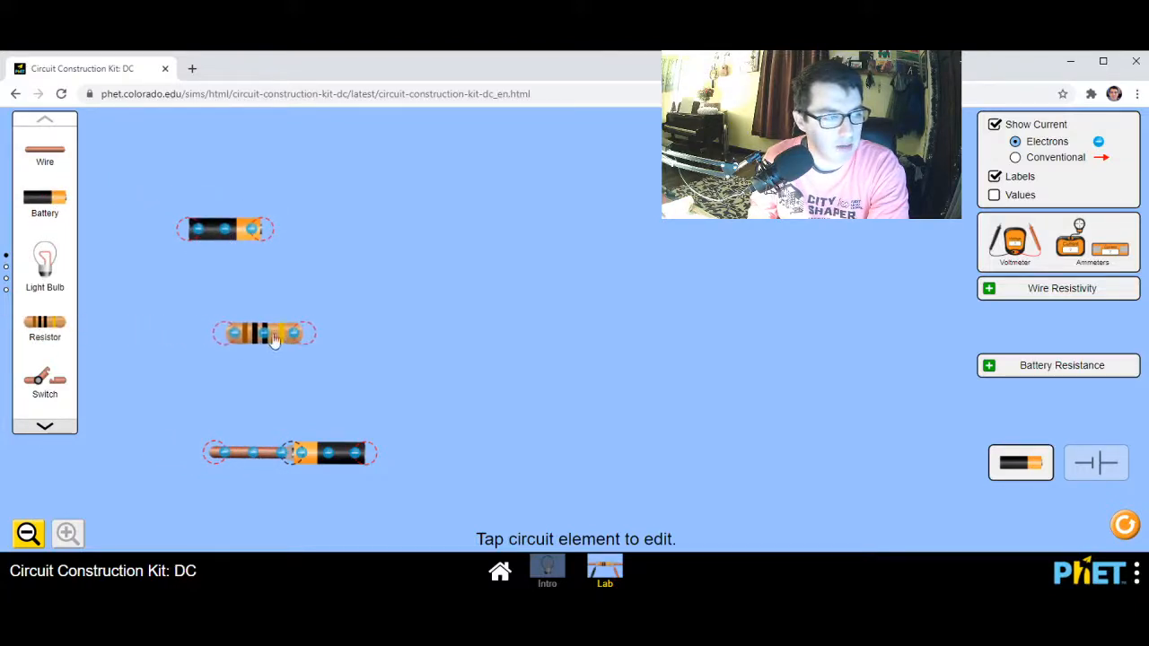
drag(47, 263, 463, 242)
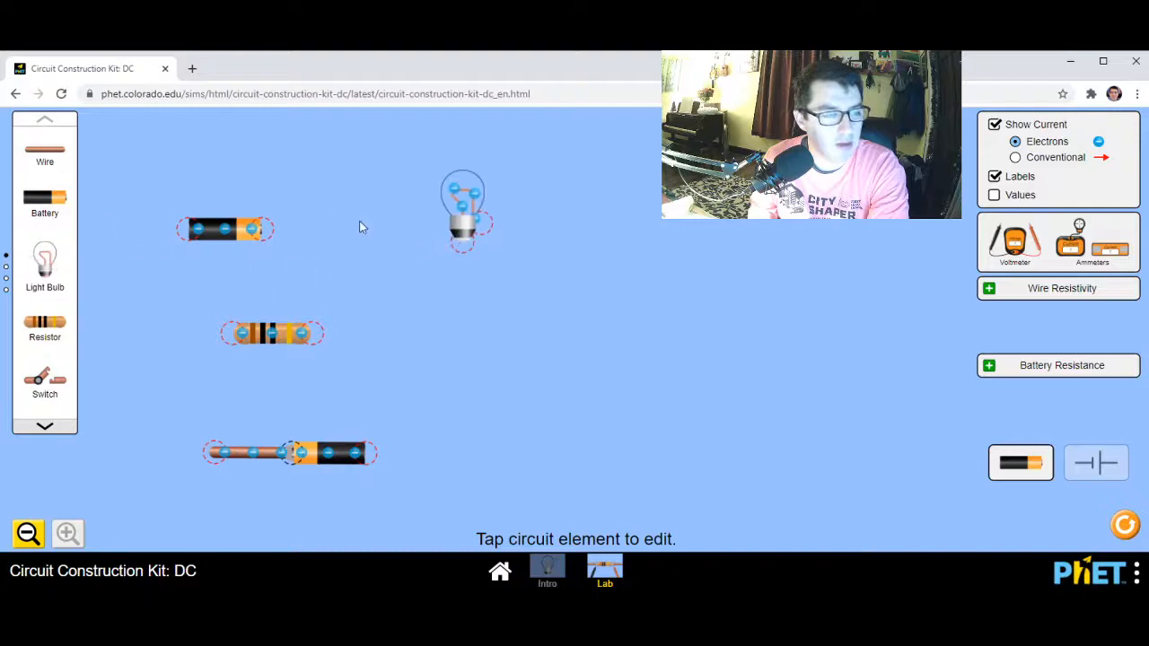
drag(281, 345, 432, 370)
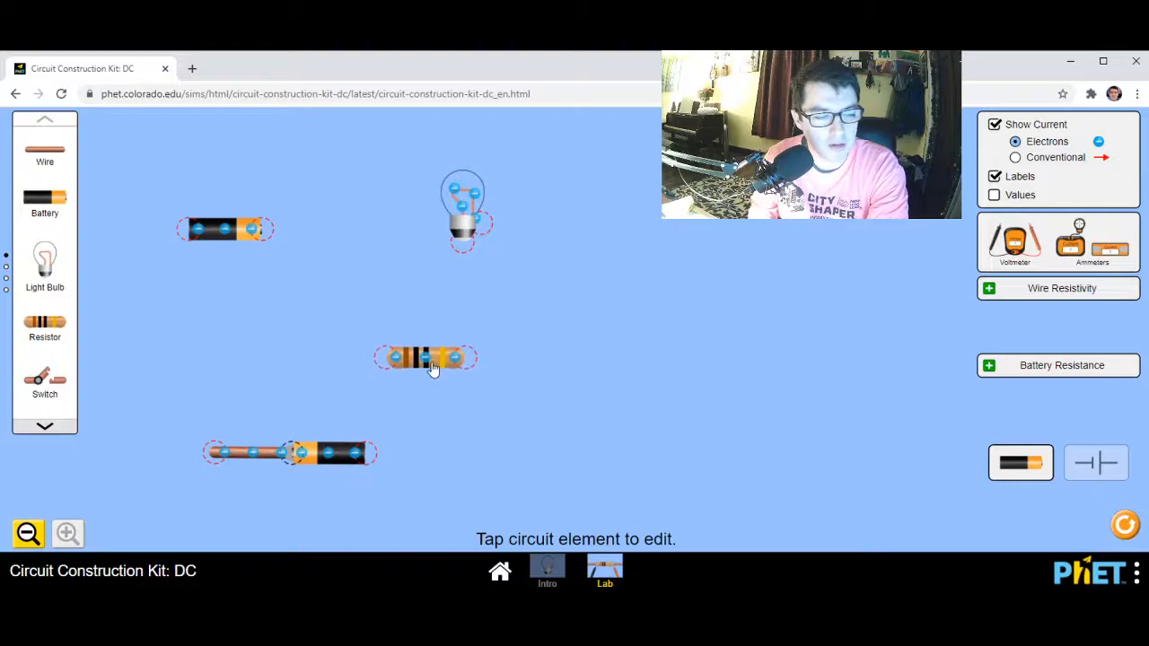
Delete the light bulb and the unconnected second battery
click(466, 212)
click(417, 280)
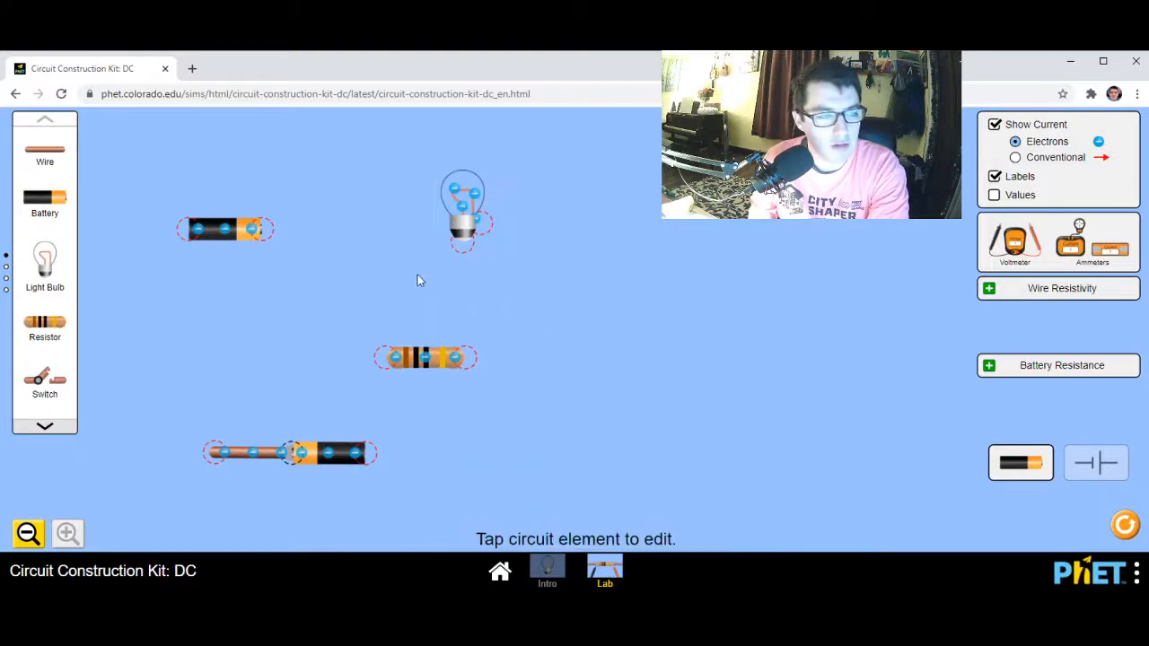
click(457, 206)
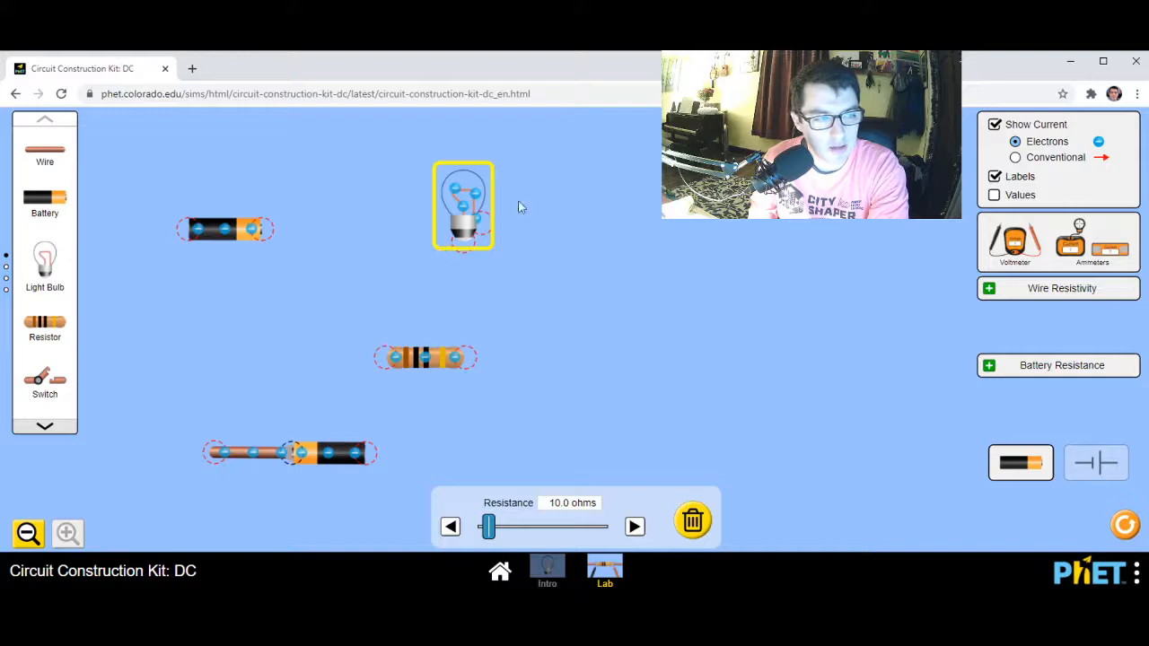
click(693, 523)
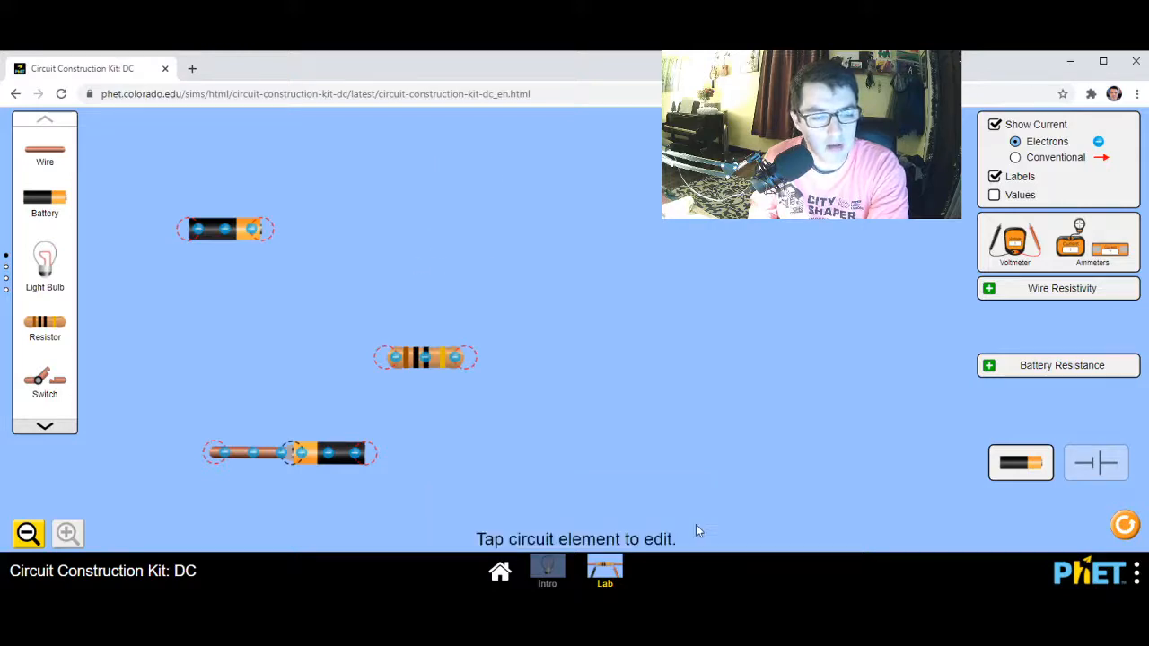
click(252, 250)
click(728, 525)
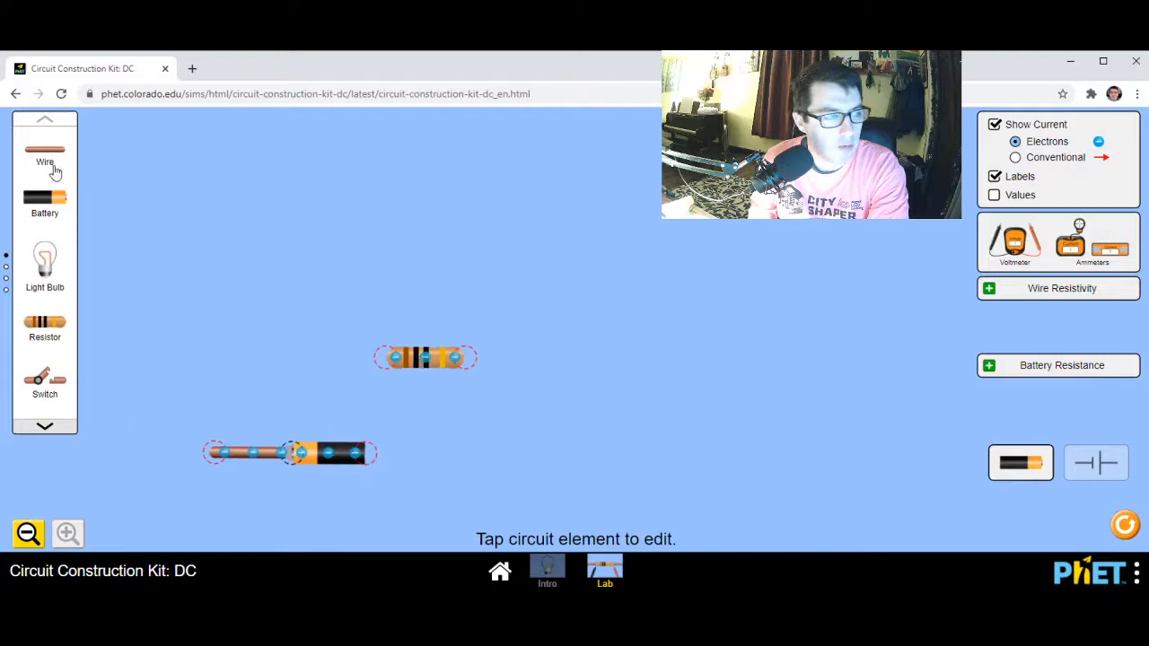
Run wires up the circuit's left side and along its top edge, connecting the loose resistor in series between the top wires
drag(55, 172, 216, 245)
drag(57, 154, 280, 258)
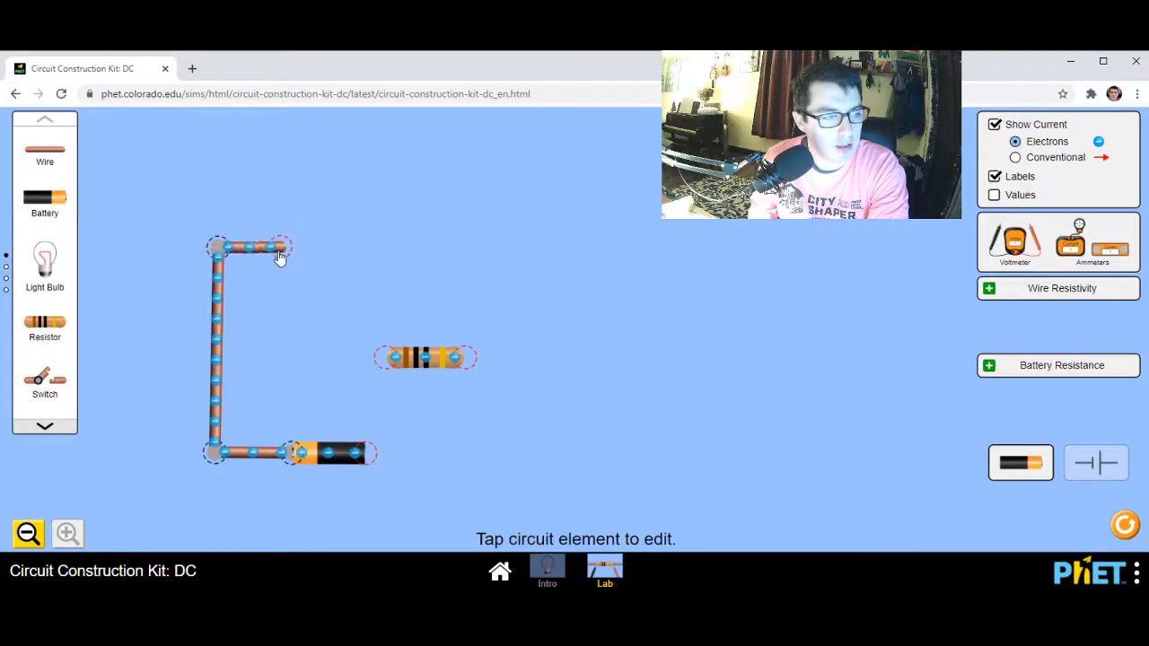
drag(431, 368, 315, 240)
drag(40, 146, 395, 253)
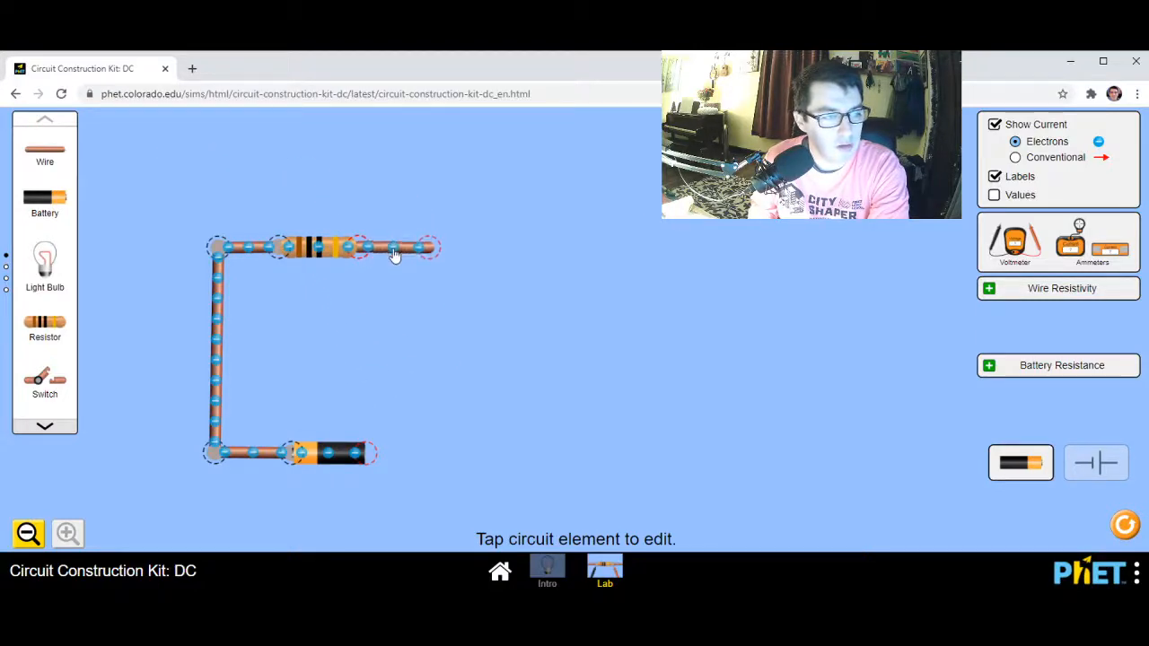
Extend the top edge with two more wires and hang three vertical branch wires from its junctions, straightening the far corner
drag(52, 152, 439, 347)
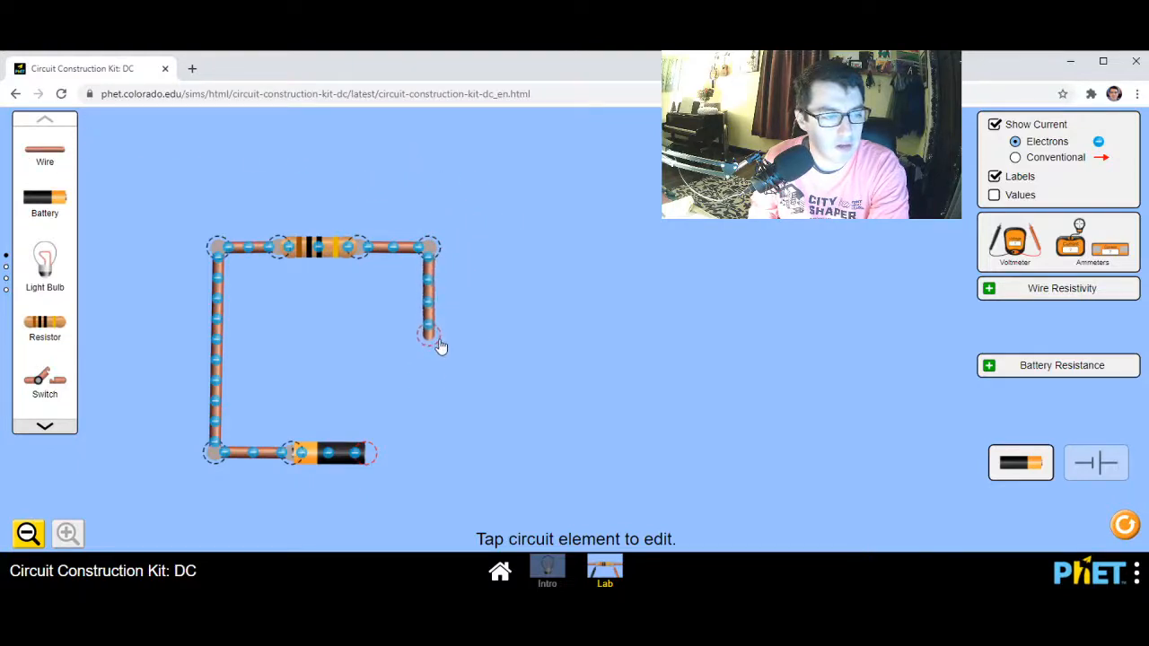
drag(52, 153, 508, 254)
drag(59, 153, 510, 330)
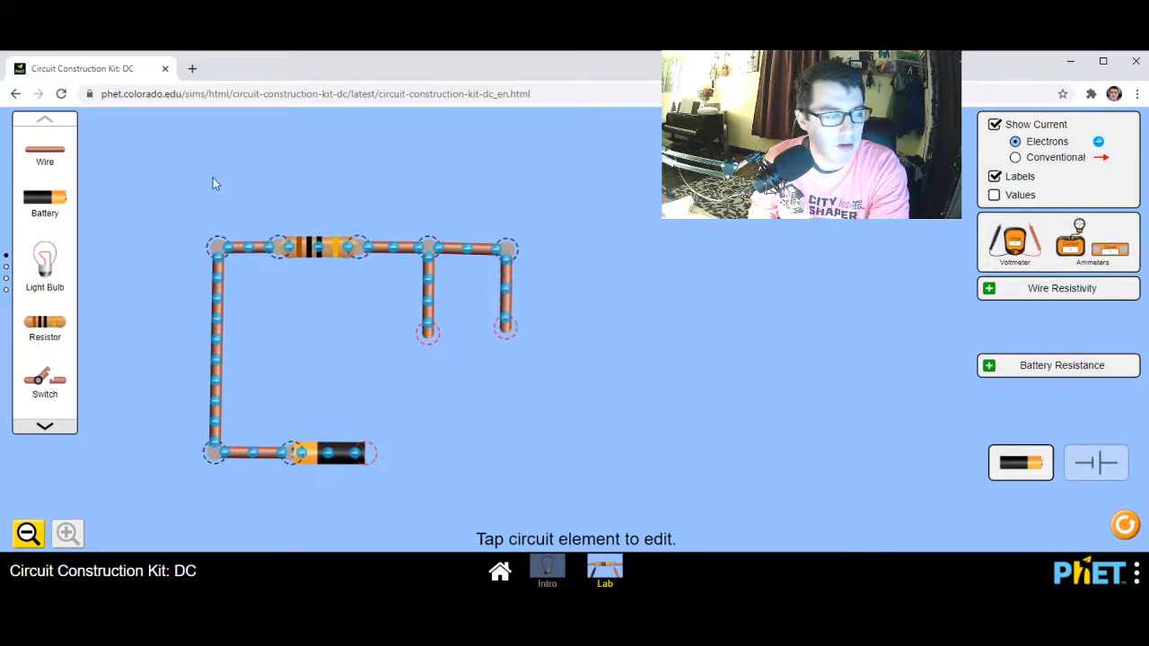
drag(54, 163, 551, 257)
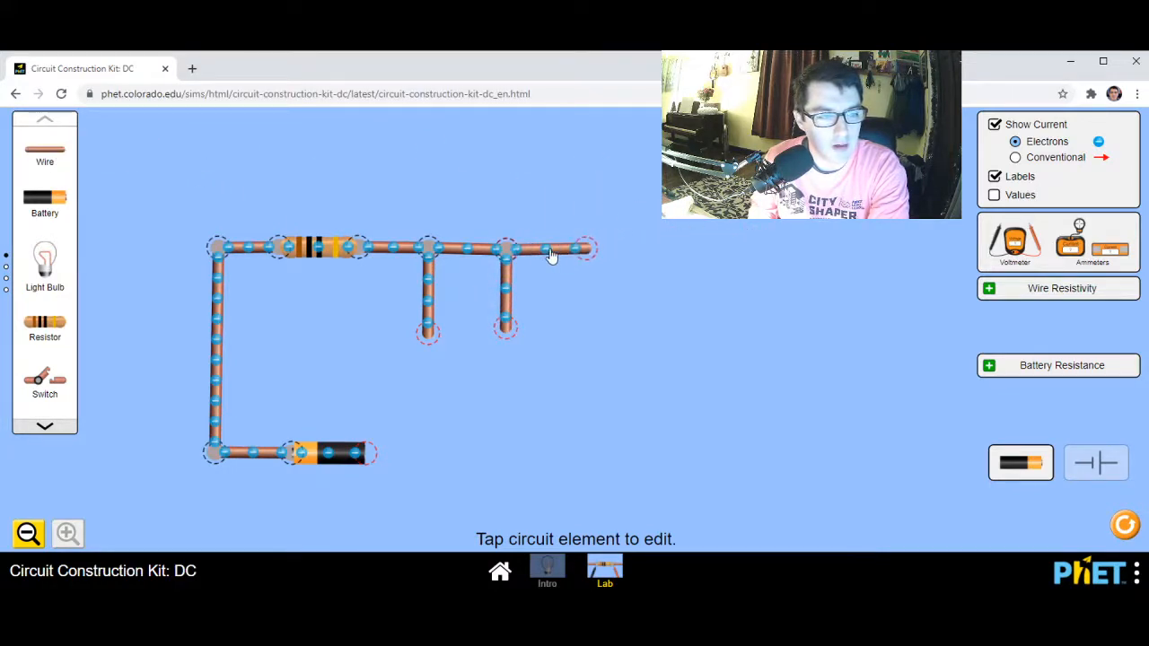
drag(68, 163, 580, 329)
mouse_move(600, 243)
mouse_down()
mouse_move(497, 226)
mouse_move(873, 397)
mouse_move(607, 248)
mouse_move(583, 247)
mouse_up()
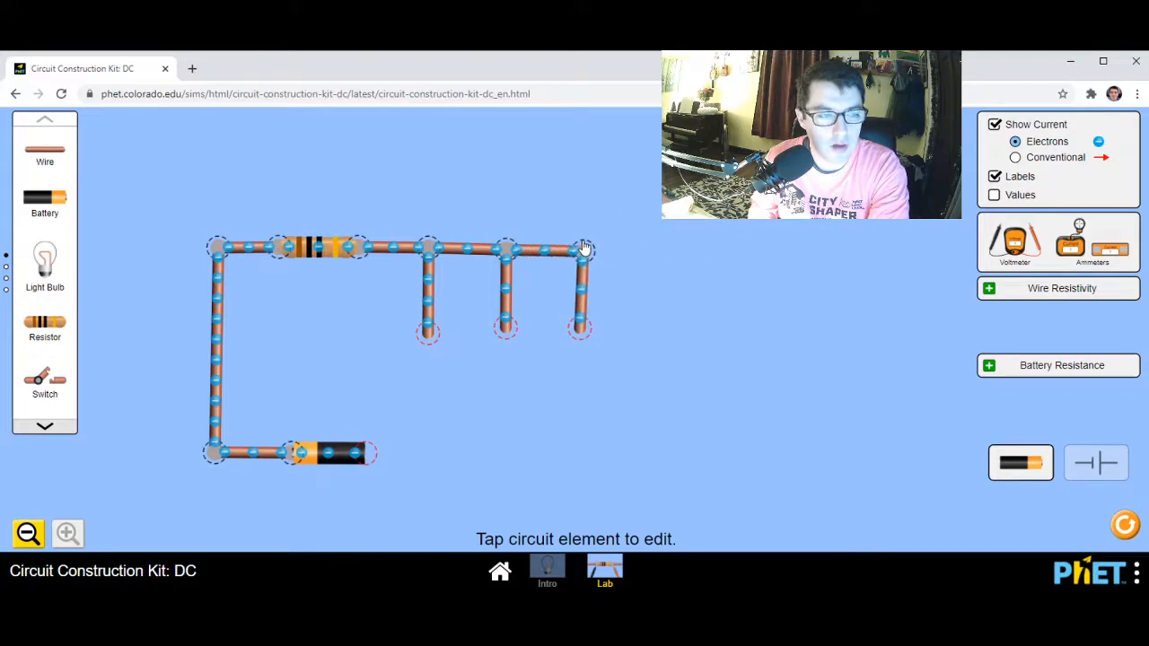
click(583, 247)
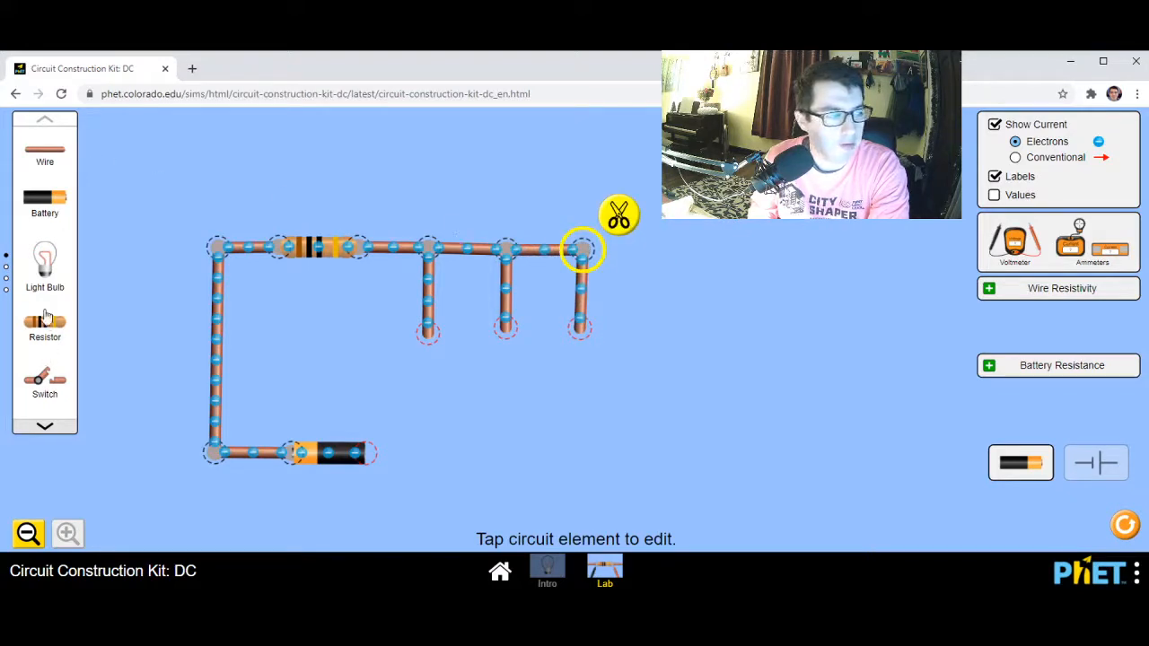
Attach a resistor to the lower end of each of the three branch wires and align them vertically
drag(47, 316, 410, 416)
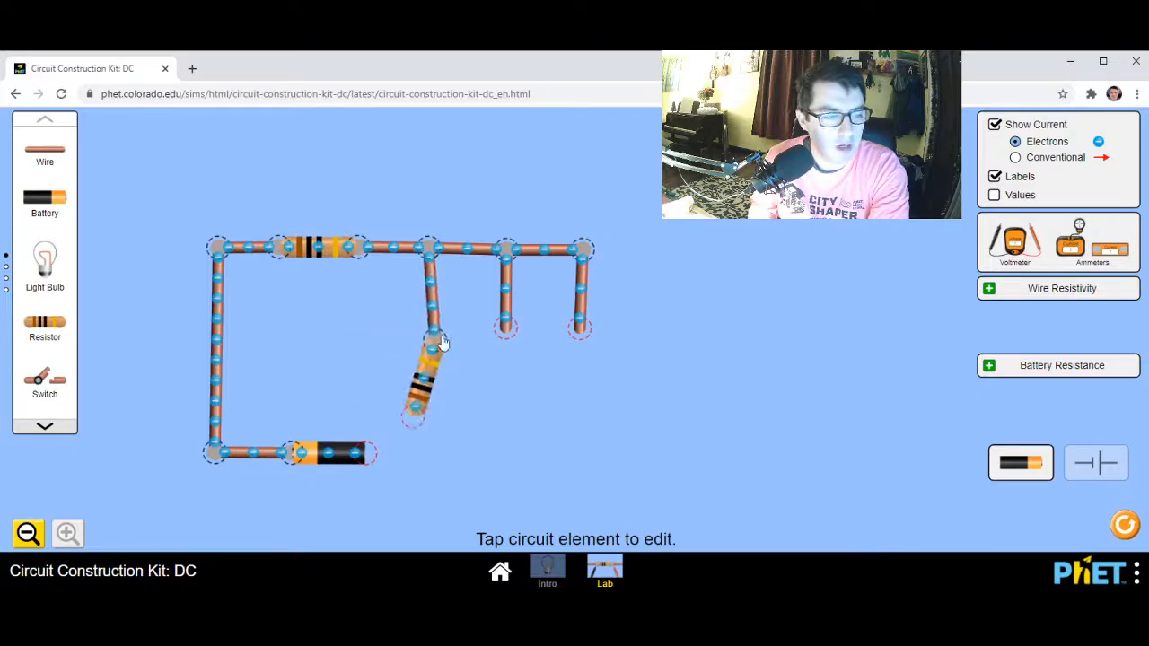
drag(438, 339, 423, 337)
mouse_move(397, 415)
mouse_down()
mouse_move(419, 418)
mouse_move(416, 409)
mouse_up()
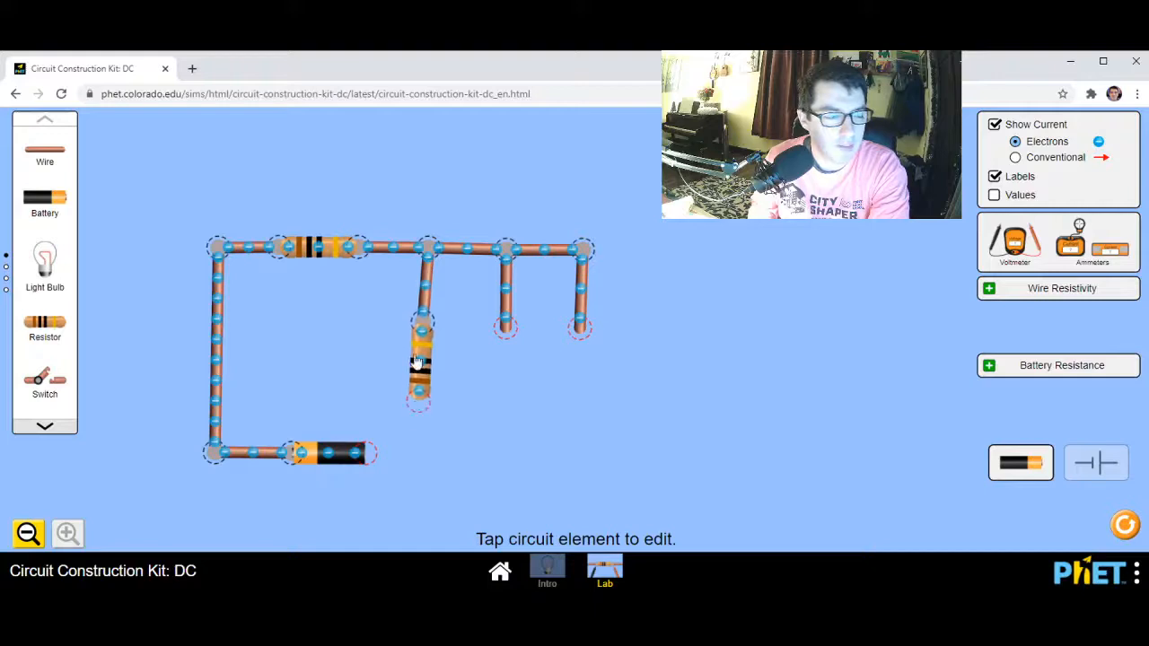
drag(419, 365, 425, 355)
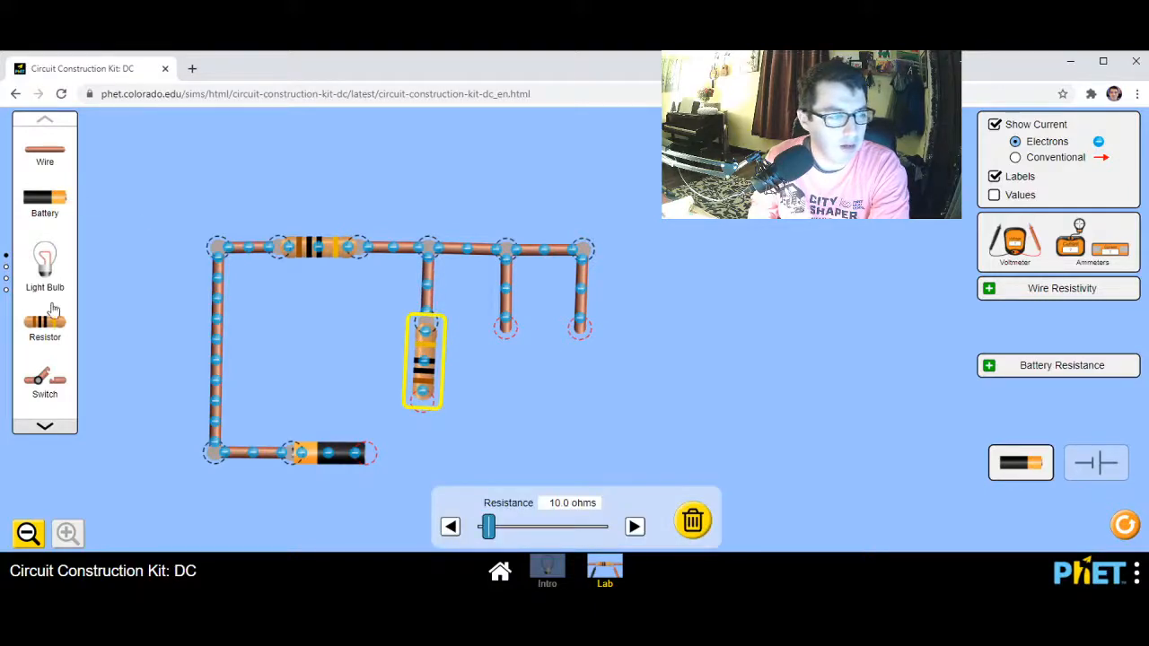
drag(54, 310, 570, 340)
drag(529, 387, 571, 429)
click(578, 384)
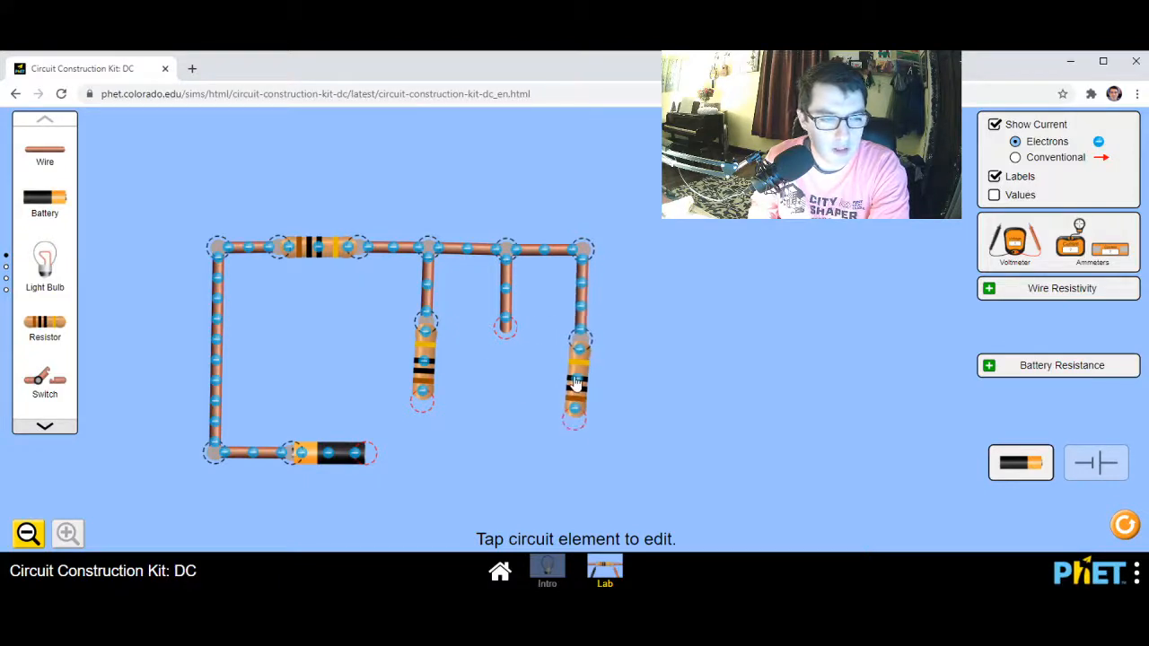
drag(54, 327, 489, 438)
drag(526, 361, 501, 324)
drag(463, 401, 498, 410)
Add a wire below each of the three branch resistors, reaching down to the battery's level
drag(45, 151, 418, 454)
drag(51, 160, 490, 458)
drag(49, 166, 574, 461)
Close the circuit by wiring the battery's negative end to the lower ends of all three branches, straightening the middle branch's junction
drag(54, 171, 389, 464)
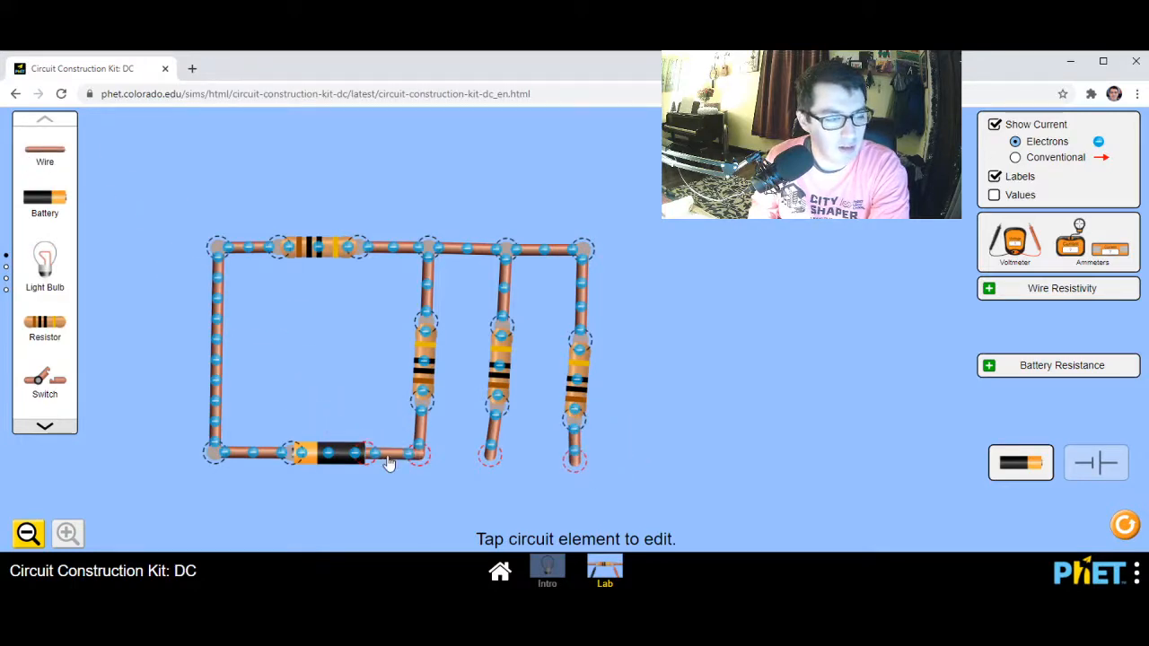
drag(50, 154, 441, 437)
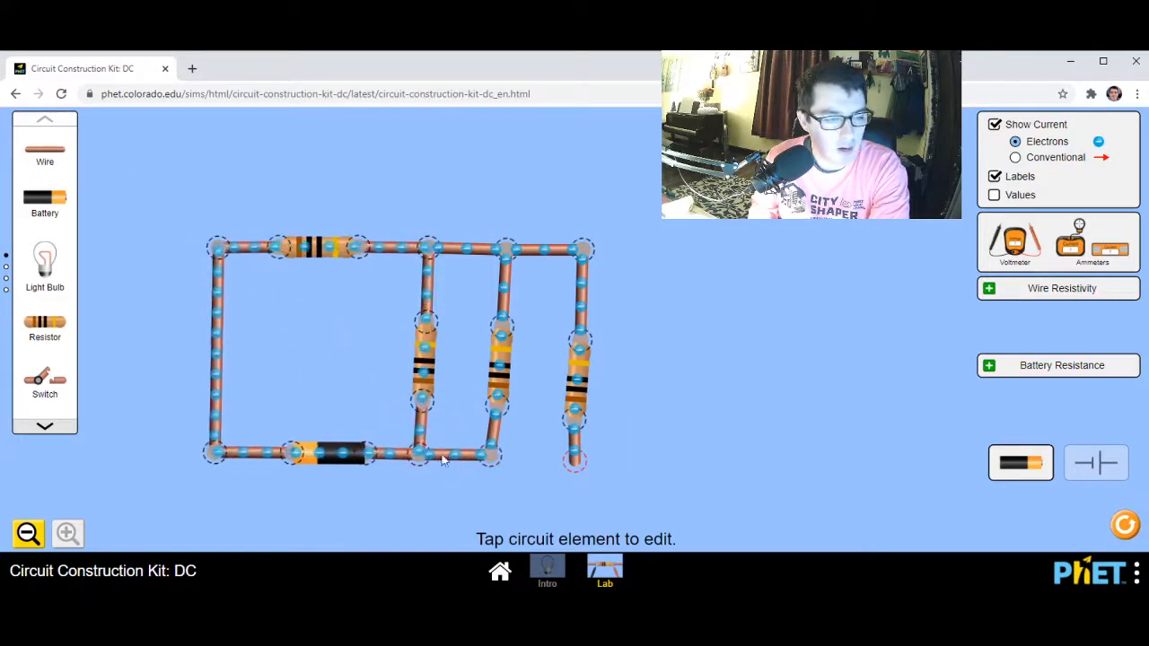
drag(44, 153, 528, 467)
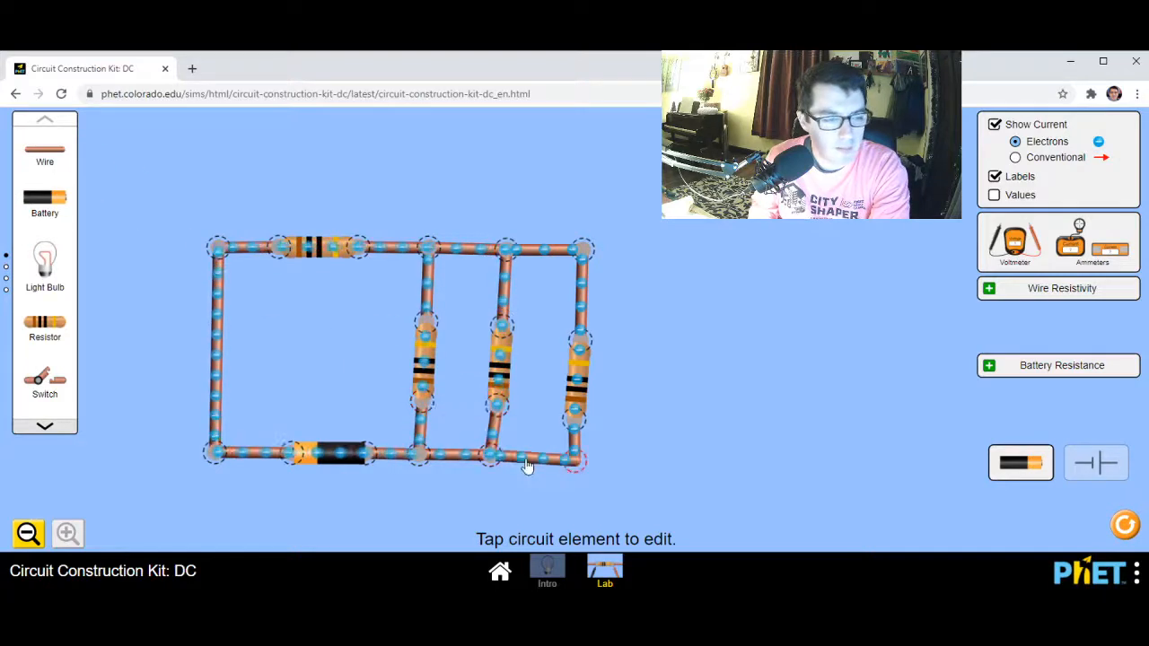
click(497, 458)
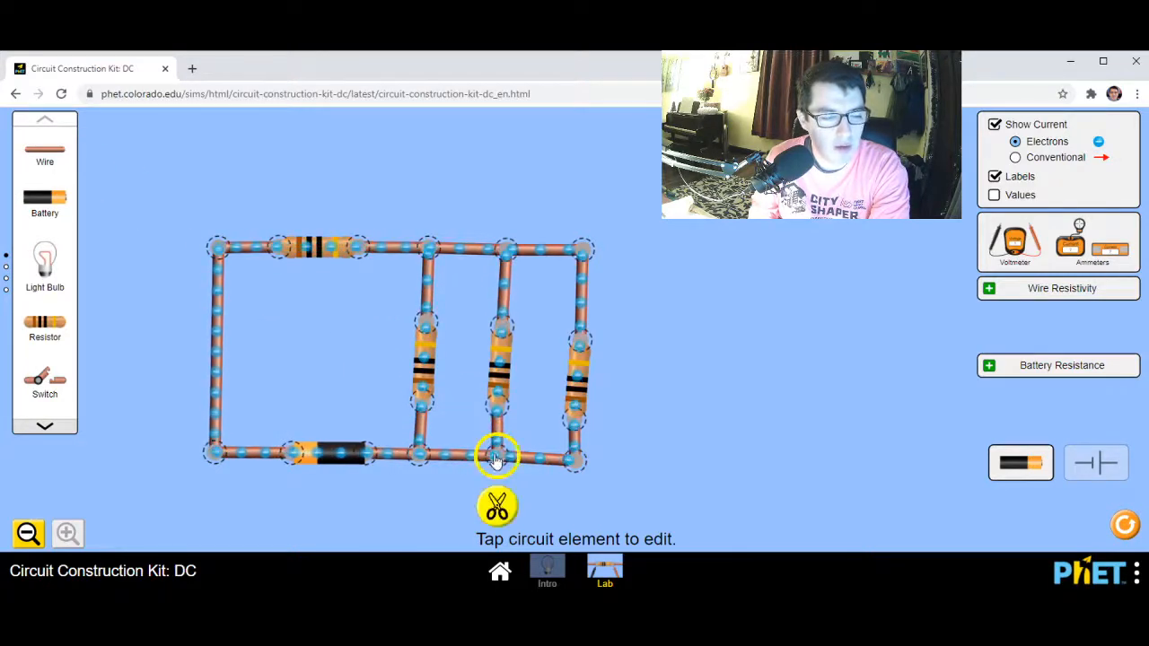
click(676, 380)
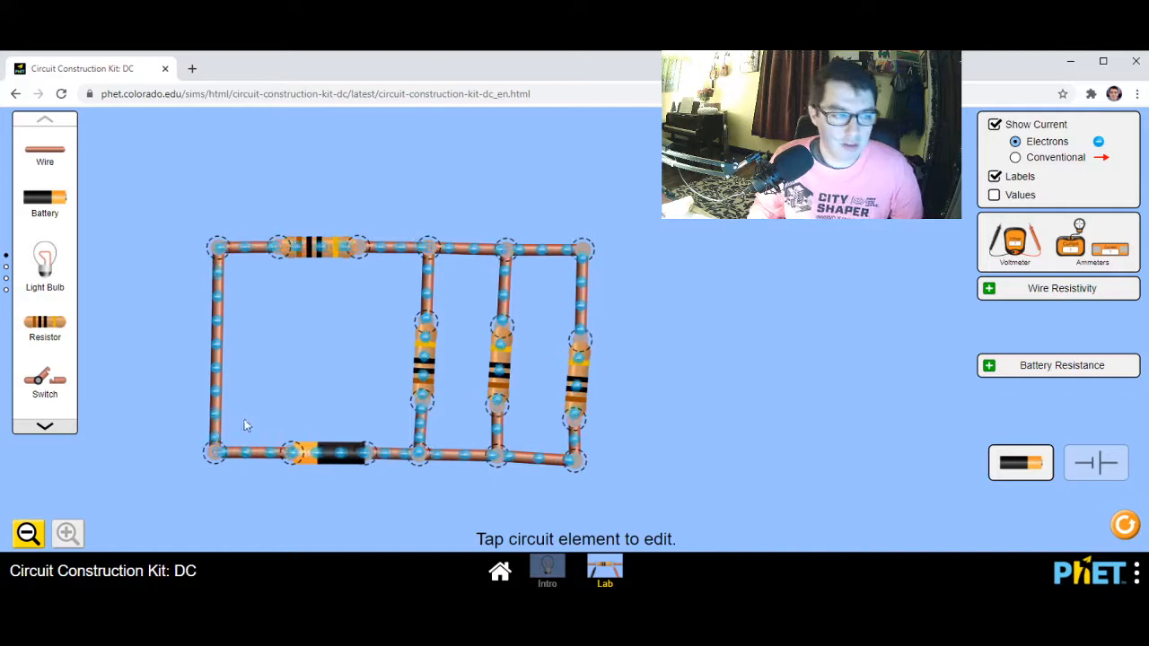
Check the resistance setting of the series resistor on the top edge and the battery's voltage setting
click(325, 252)
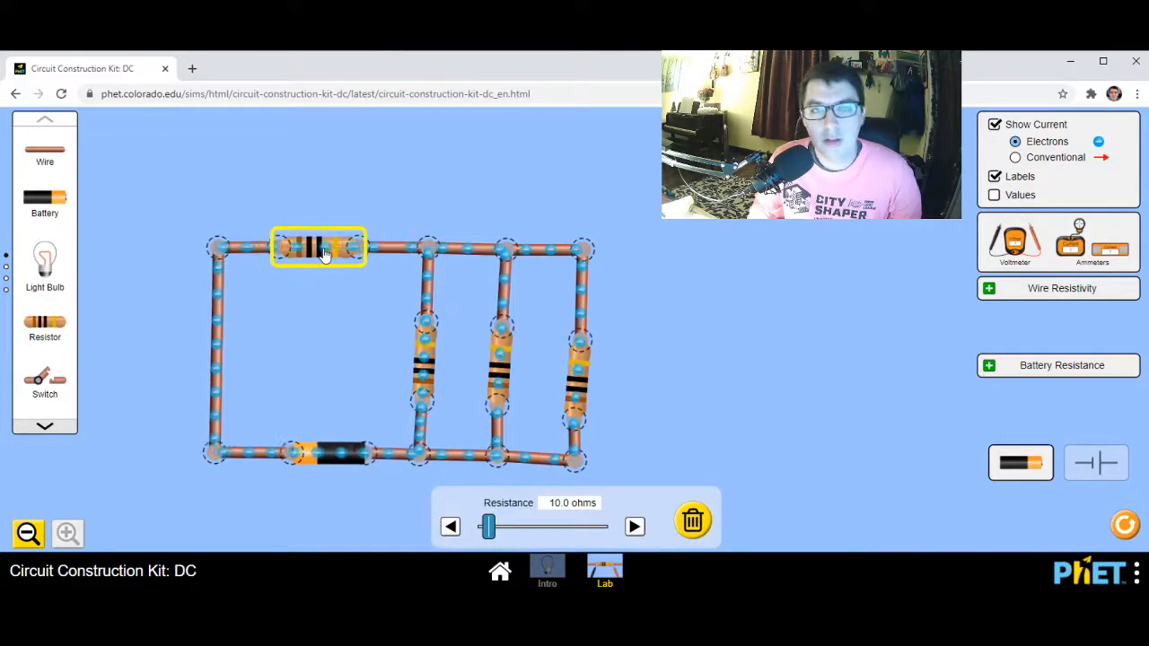
click(332, 454)
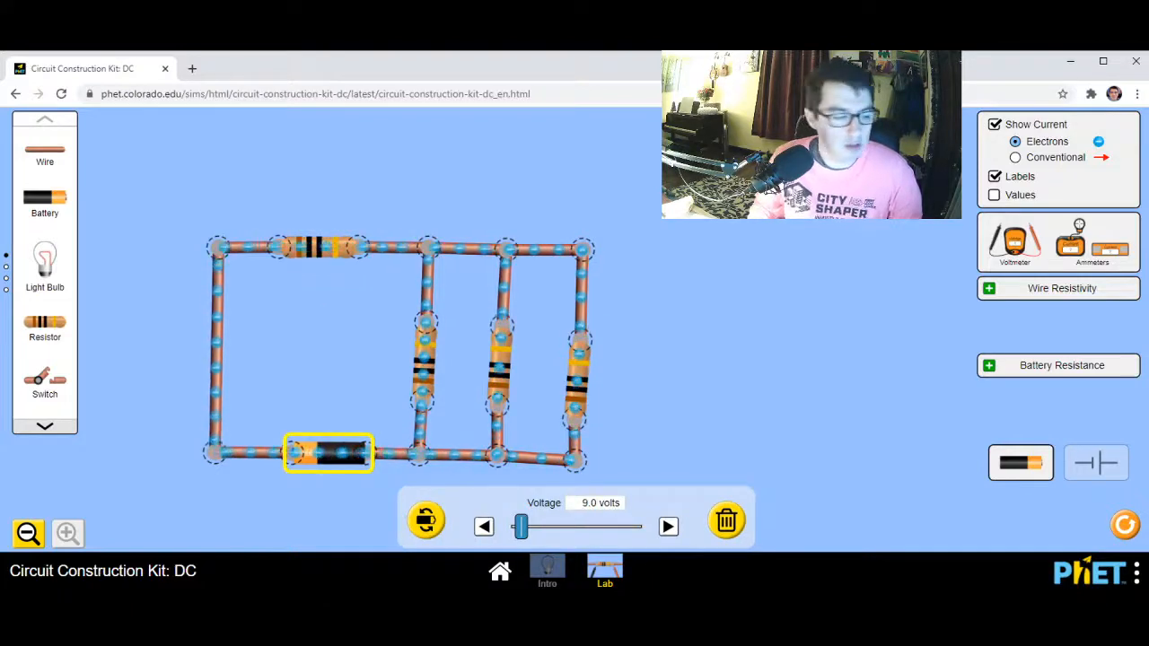
click(258, 590)
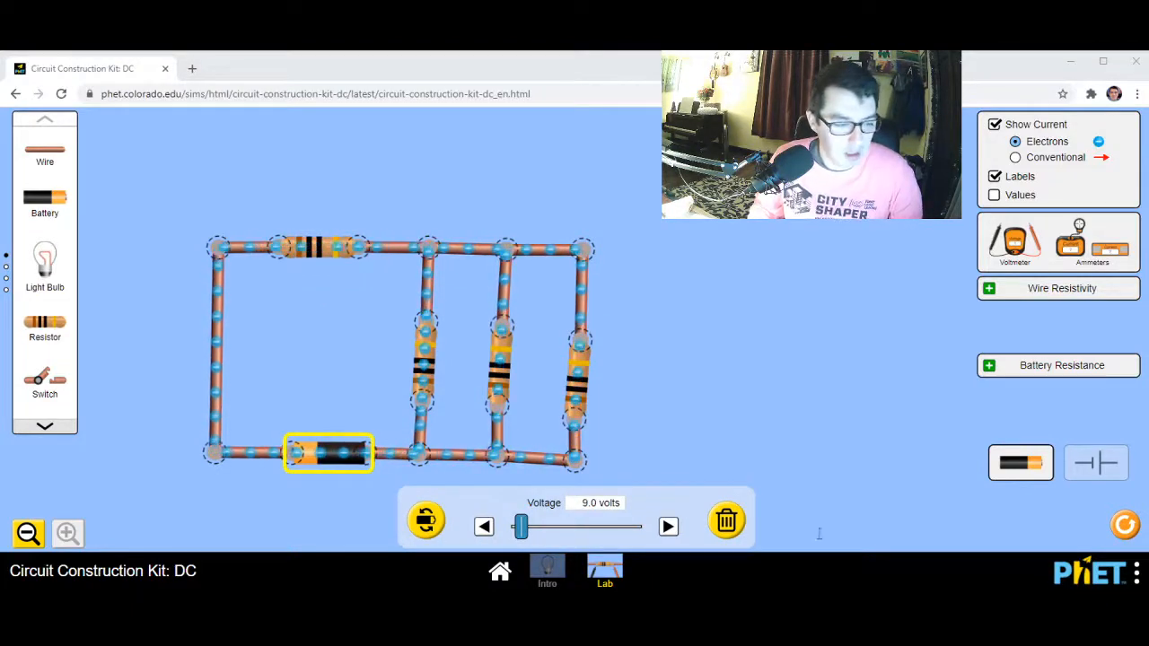
click(1070, 510)
Set the battery's voltage to 13.0 volts
click(323, 468)
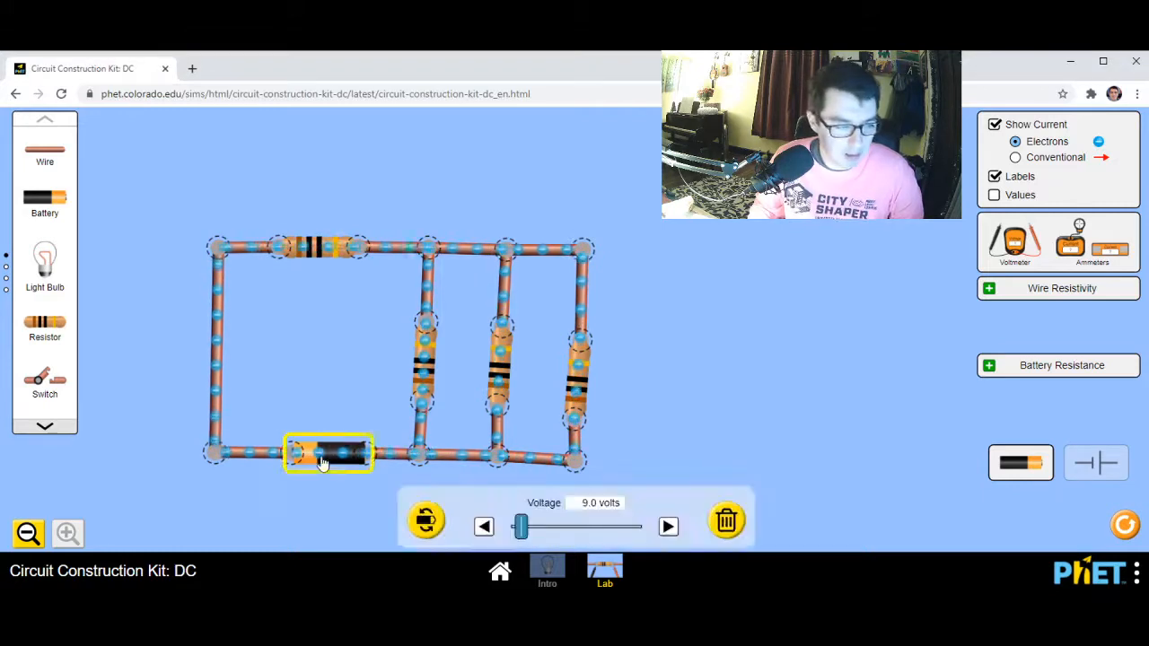
mouse_move(521, 527)
mouse_down()
mouse_move(563, 529)
mouse_move(526, 531)
mouse_up()
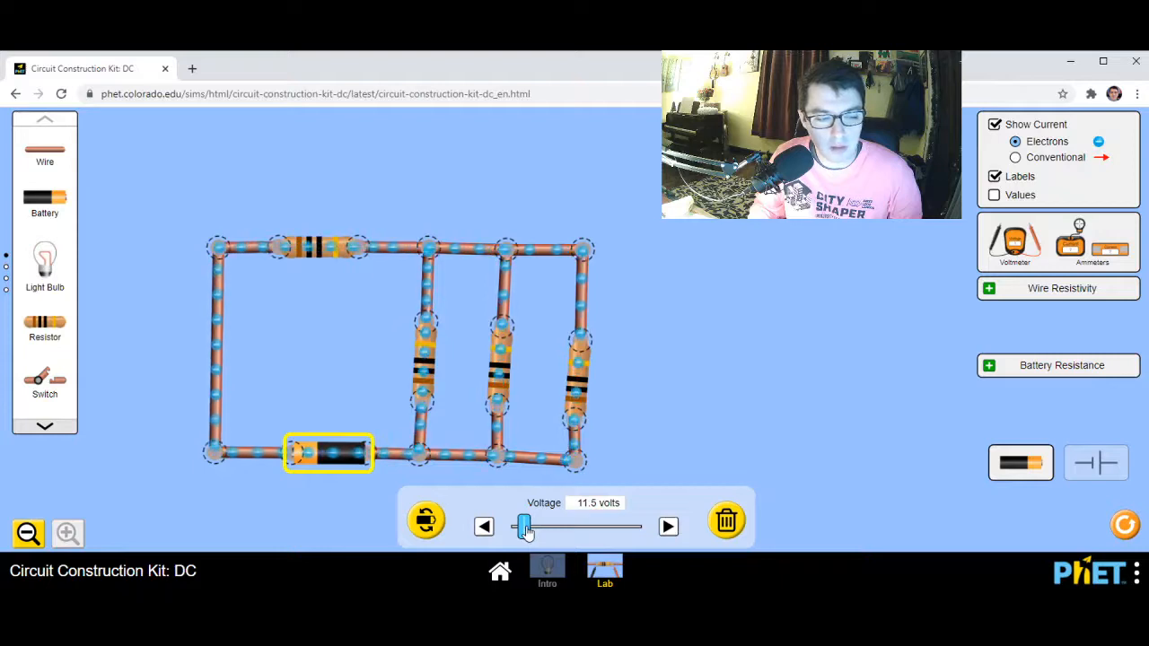
click(666, 528)
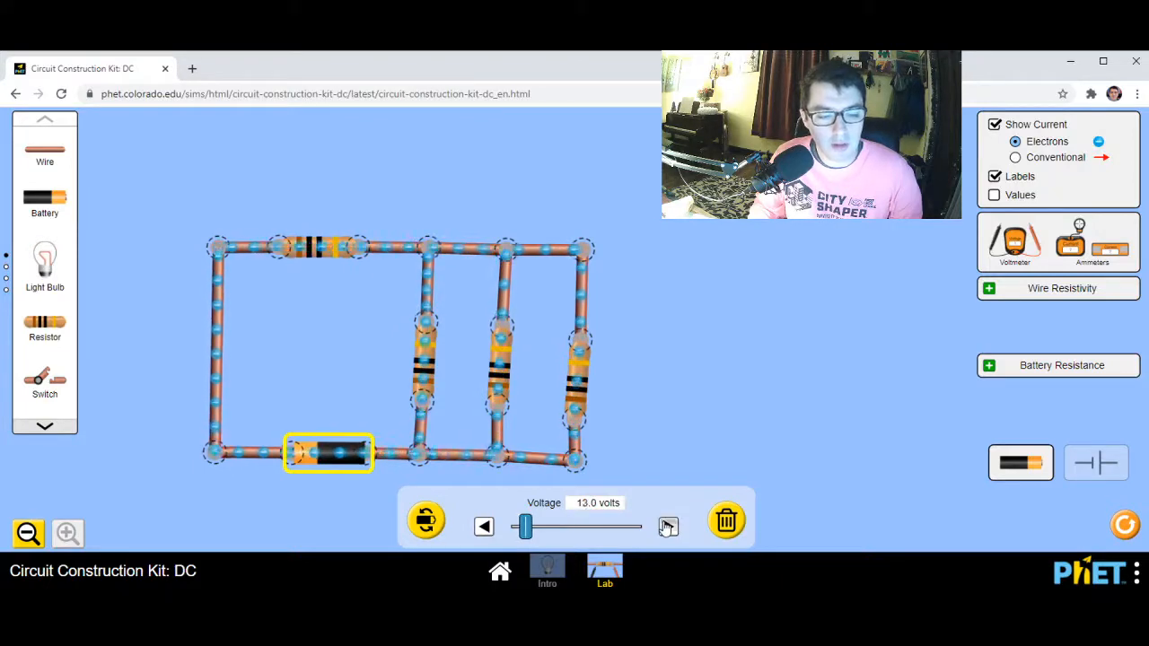
Set the battery's voltage to 12.0 volts and the series resistor's resistance to 15.0 ohms
click(484, 527)
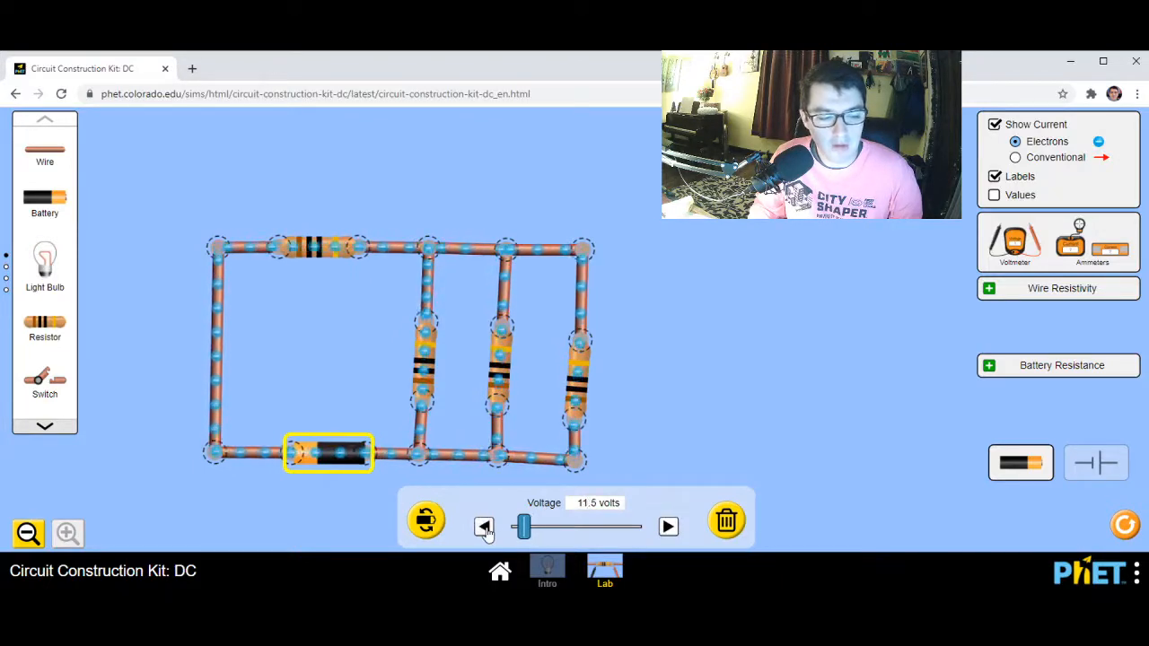
click(667, 527)
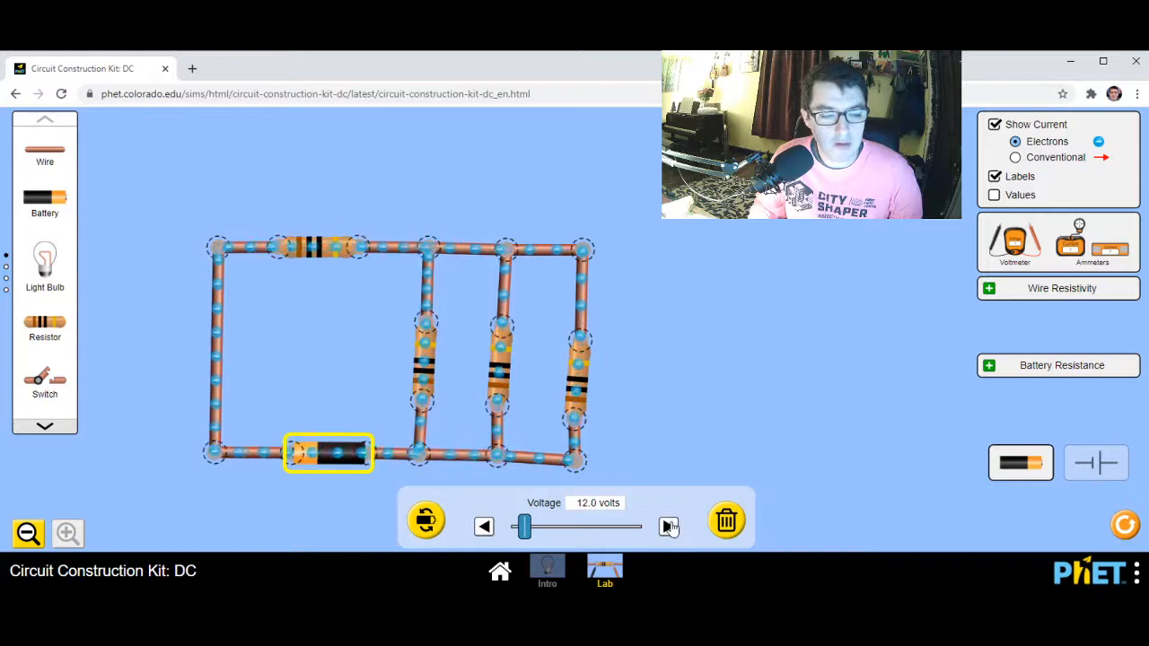
click(307, 249)
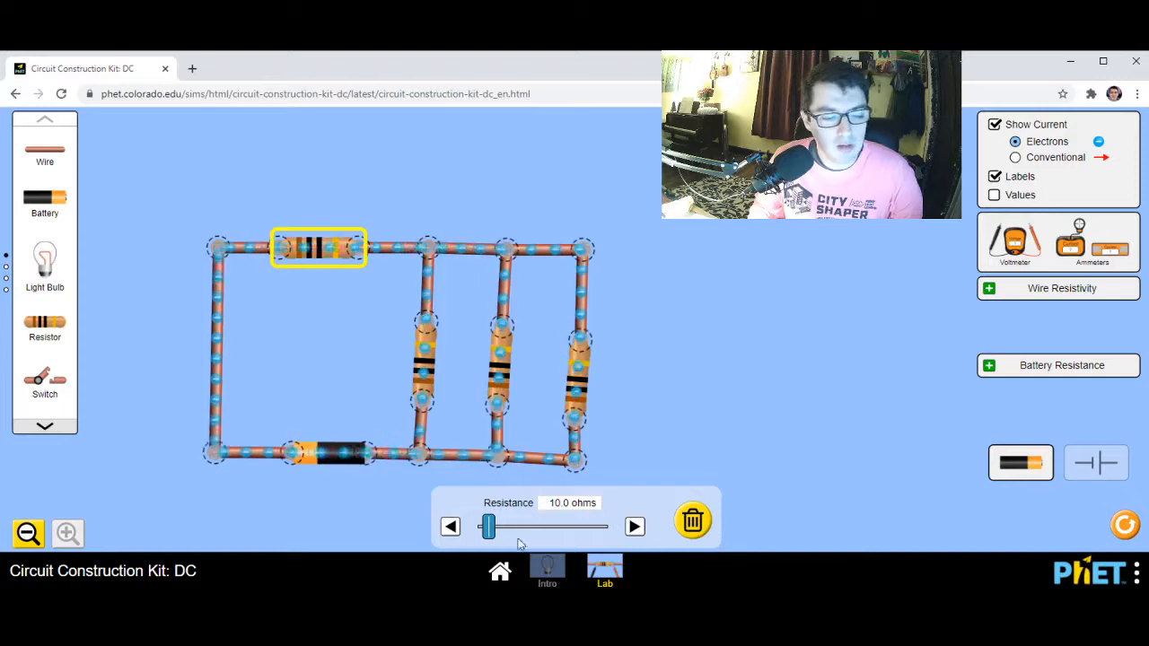
drag(489, 528, 494, 531)
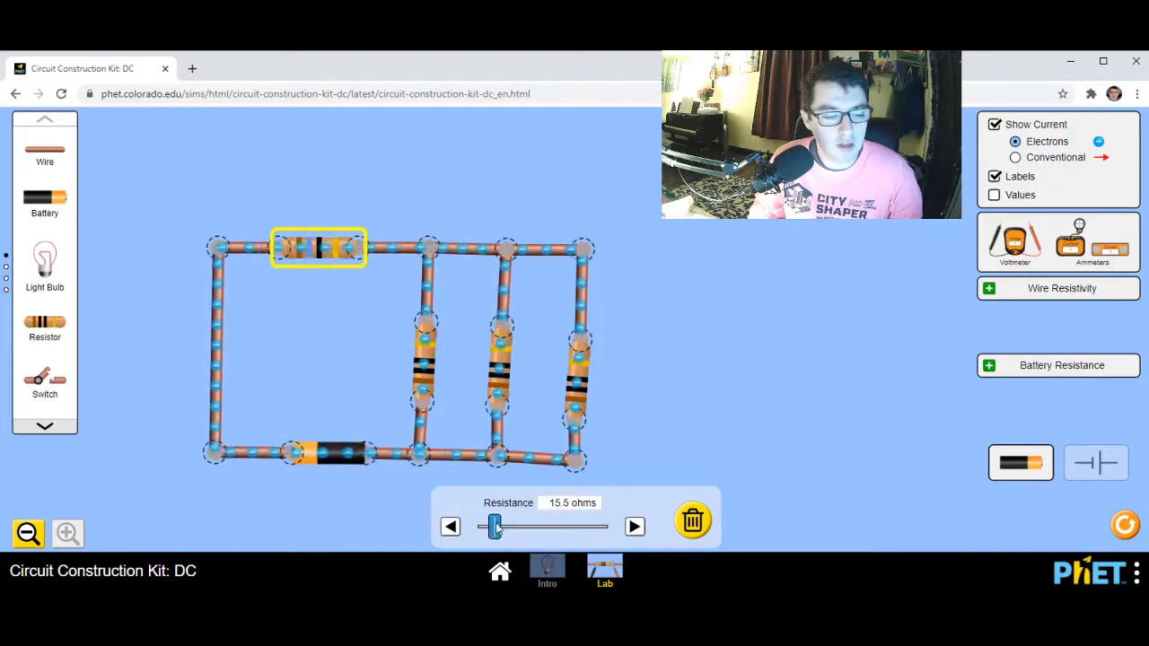
Set the resistance of the branch resistor nearest the series resistor to 14.0 ohms
click(425, 359)
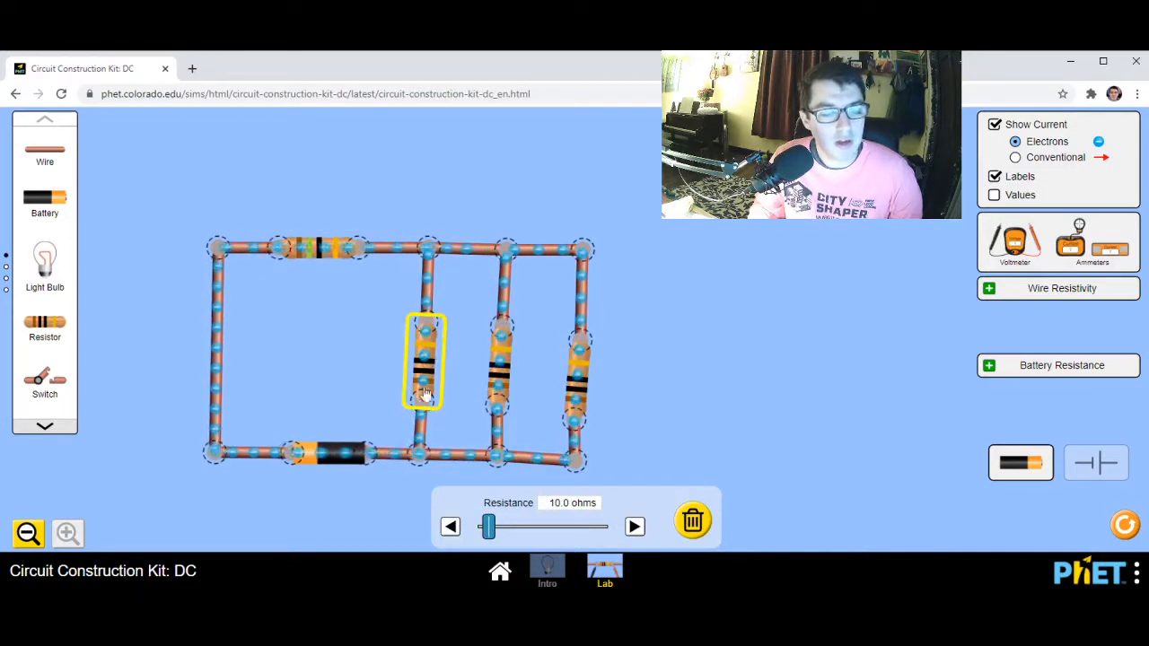
click(634, 527)
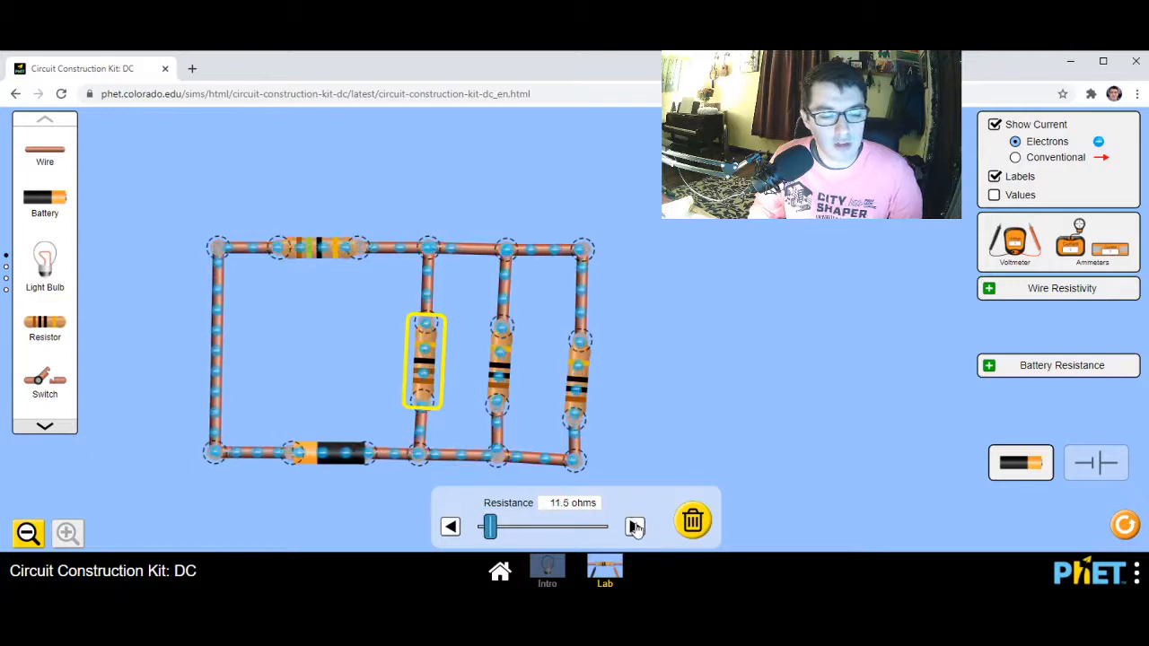
click(634, 527)
click(635, 527)
click(635, 527)
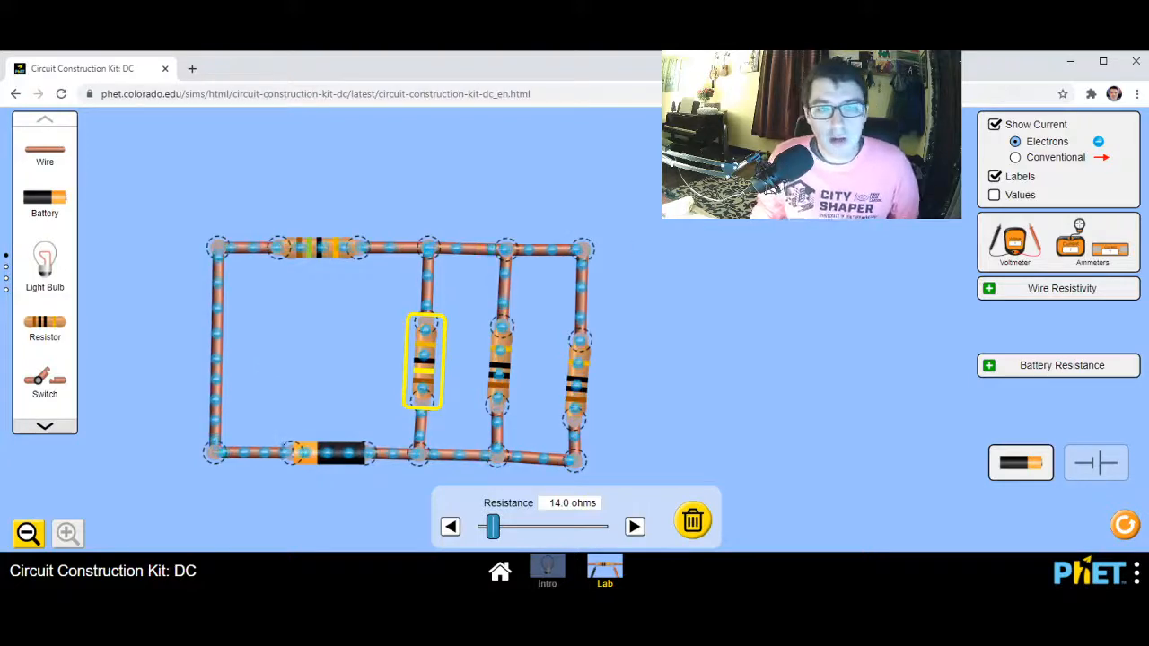
Preview the current as conventional flow, return to electrons, and turn the current display off
click(994, 127)
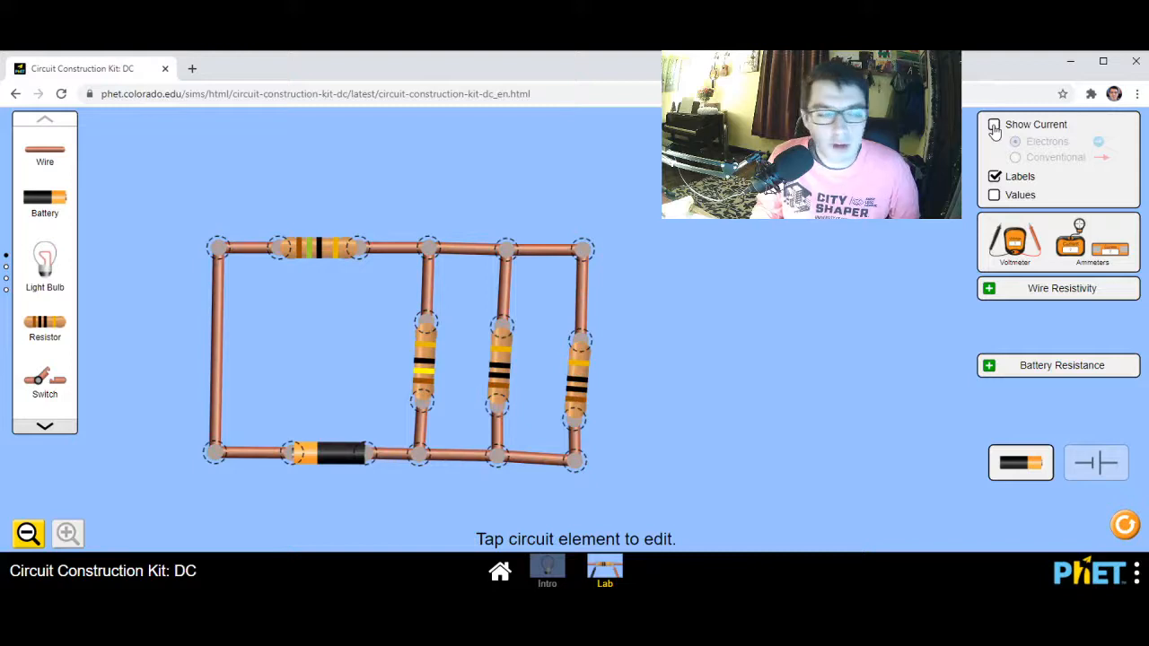
click(994, 128)
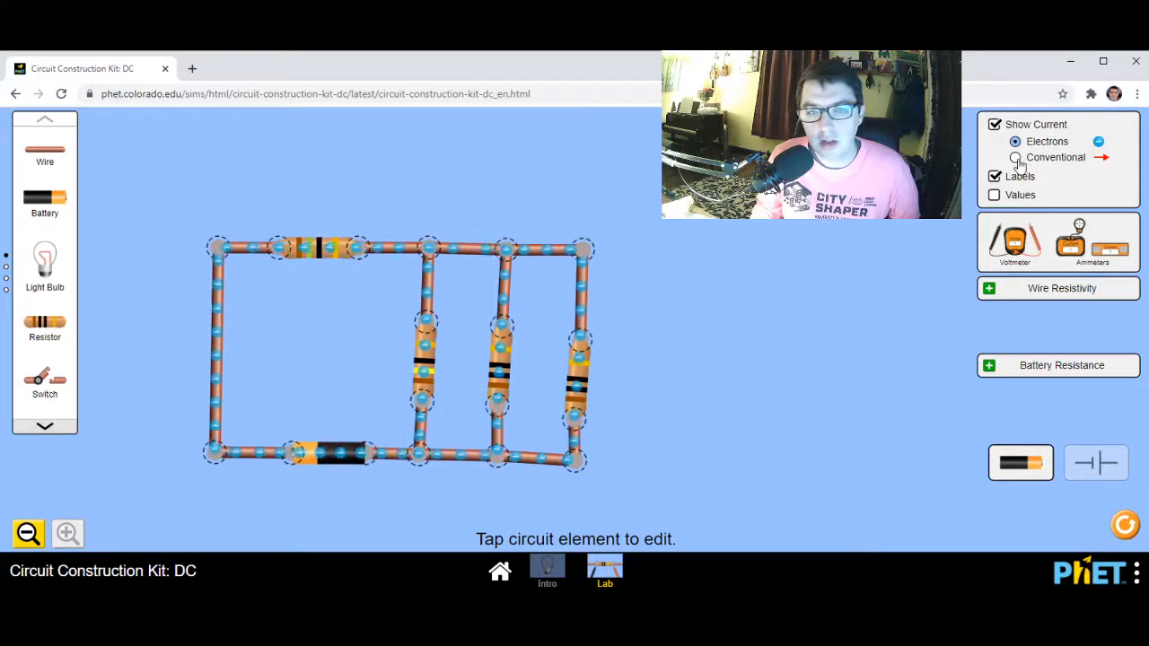
click(1014, 158)
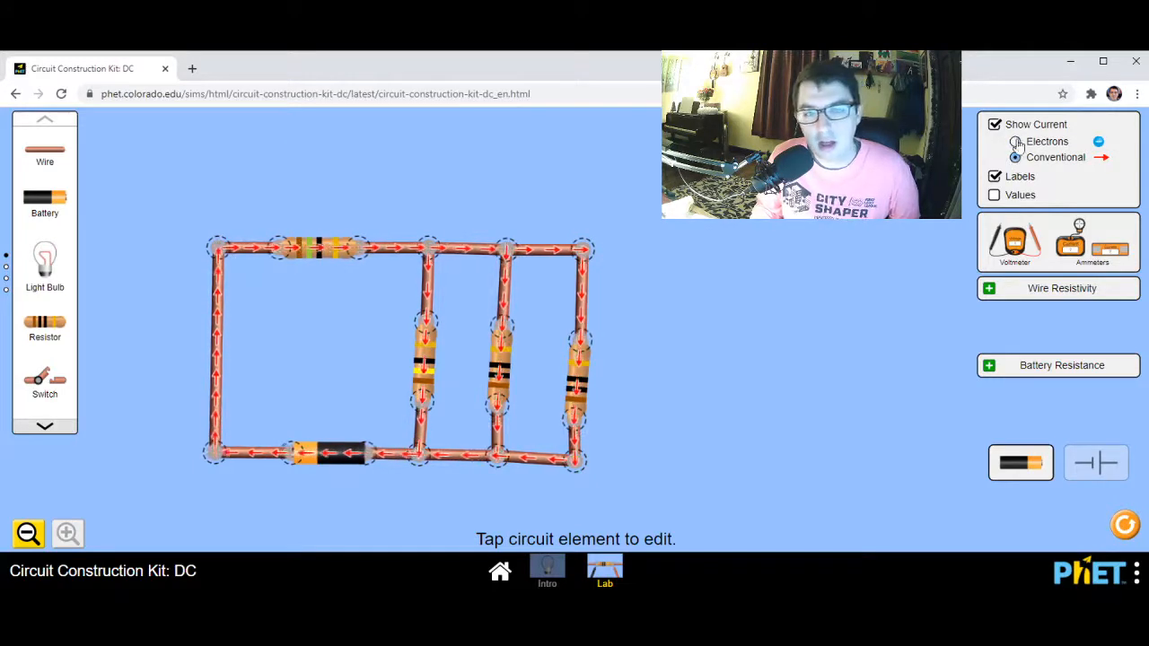
click(1015, 142)
click(994, 128)
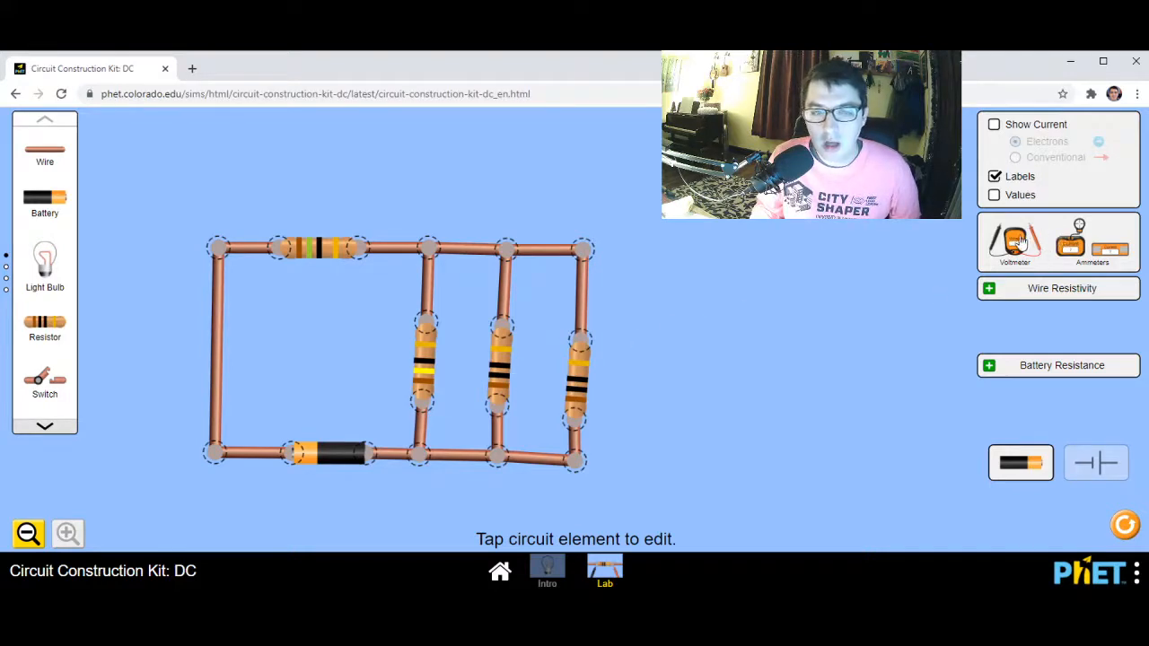
Bring out the voltmeter and measure across the first branch resistor, then between its upper end and the battery's positive terminal
drag(1015, 241, 731, 417)
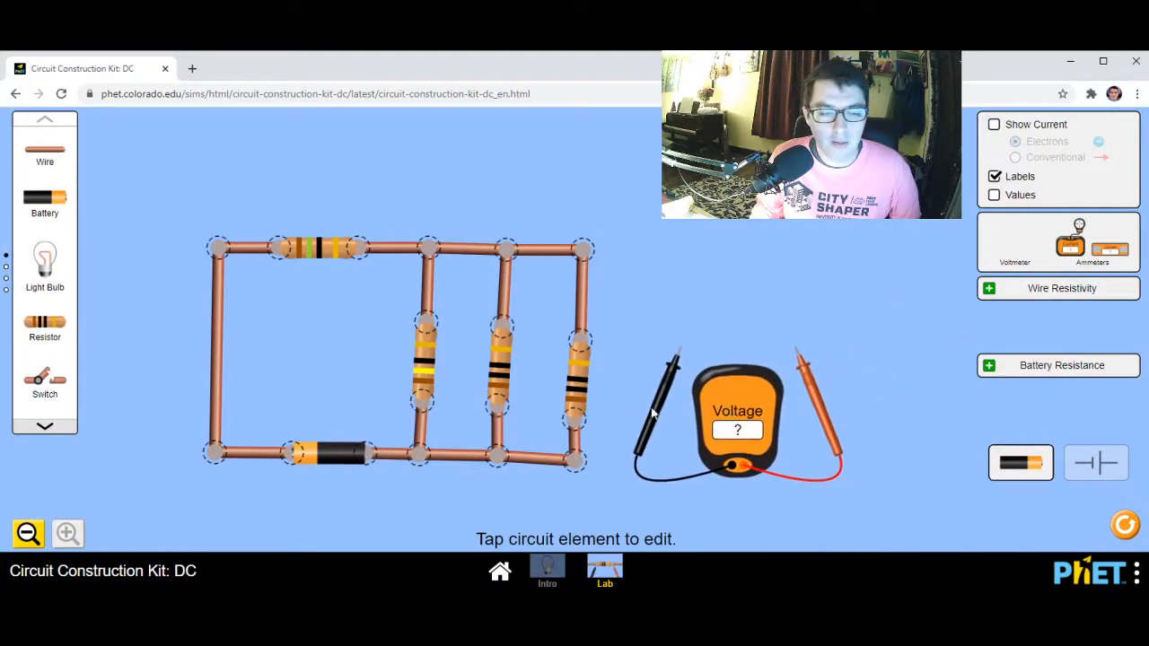
drag(652, 405, 397, 462)
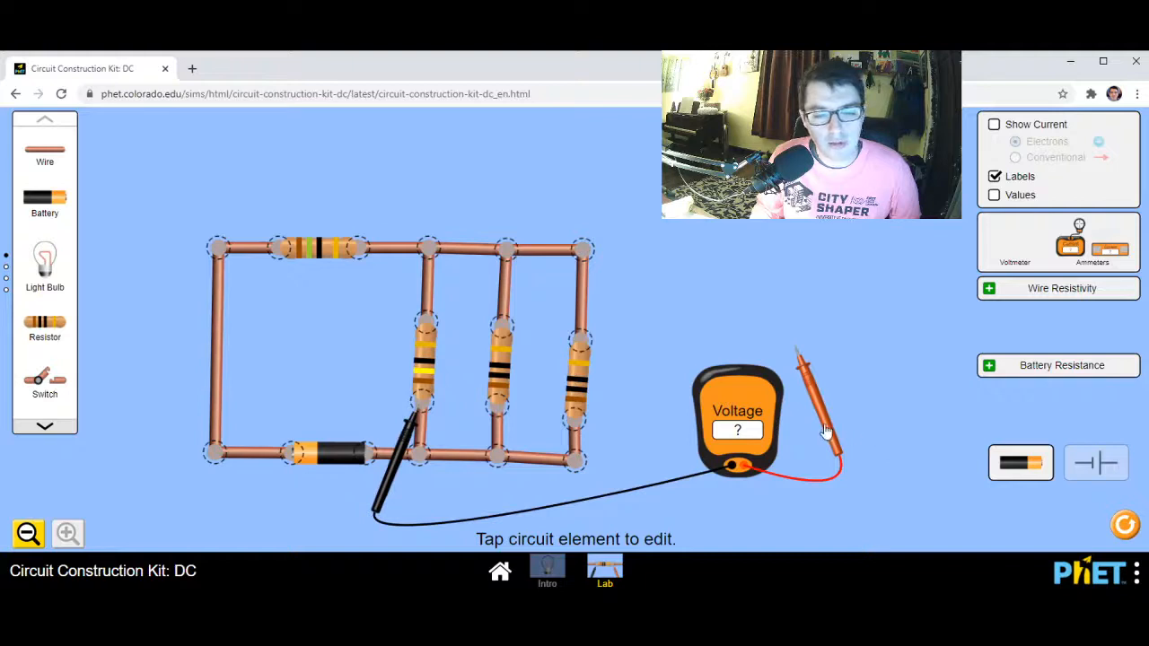
drag(824, 430, 459, 404)
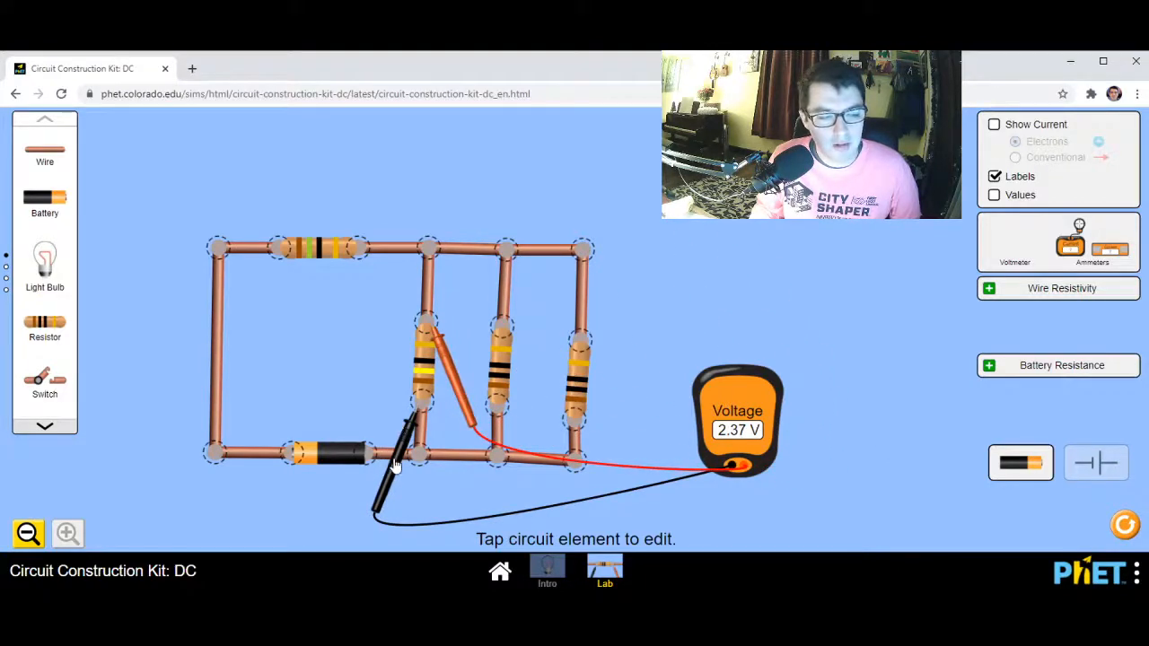
drag(395, 462, 266, 516)
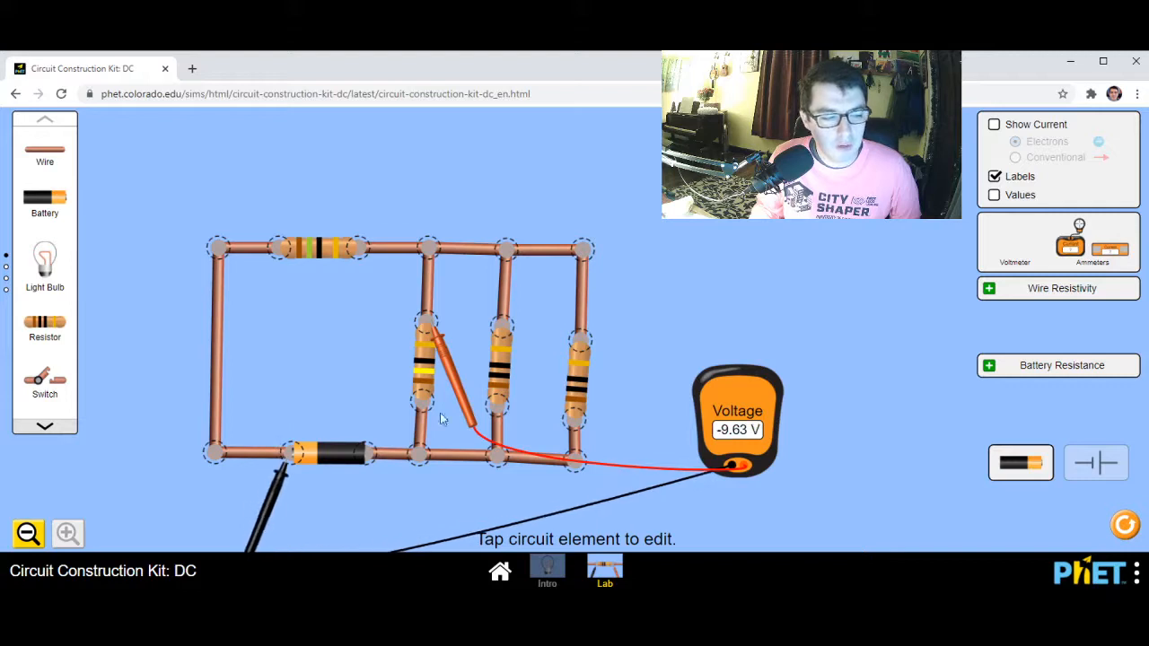
Take both voltmeter probes off the circuit and park the meter and probes in the empty space beside the branches
drag(456, 397, 837, 487)
drag(770, 431, 650, 340)
drag(520, 312, 732, 445)
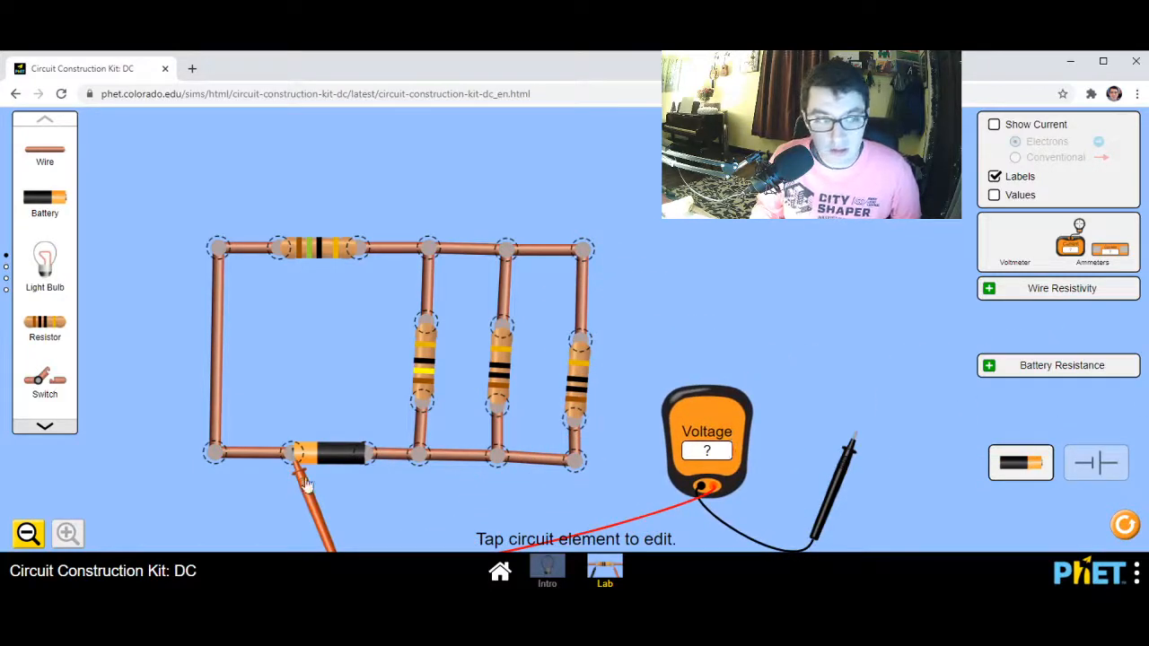
drag(296, 507, 858, 503)
drag(729, 433, 806, 444)
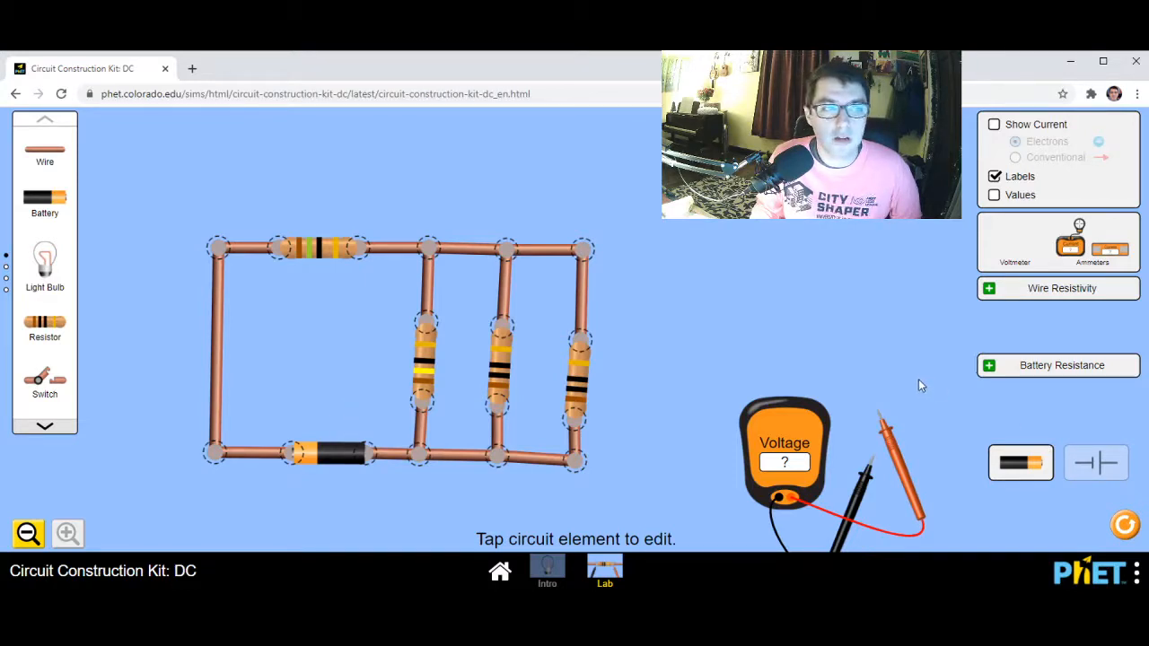
Switch the circuit to schematic symbols and display the component values
click(1103, 472)
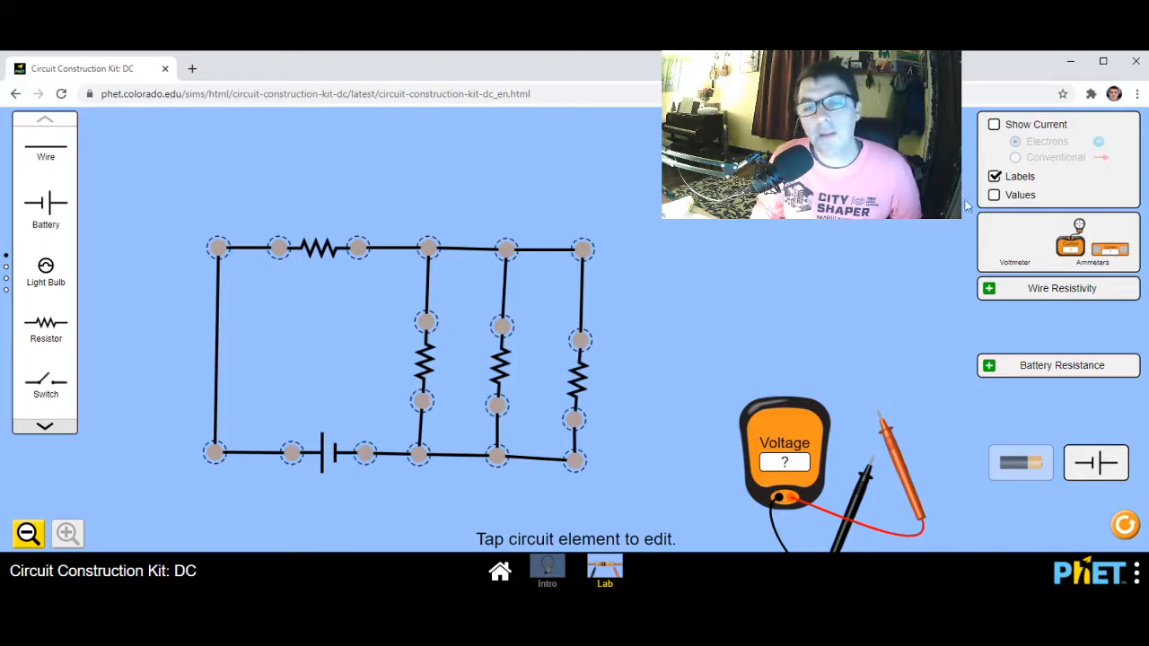
click(994, 195)
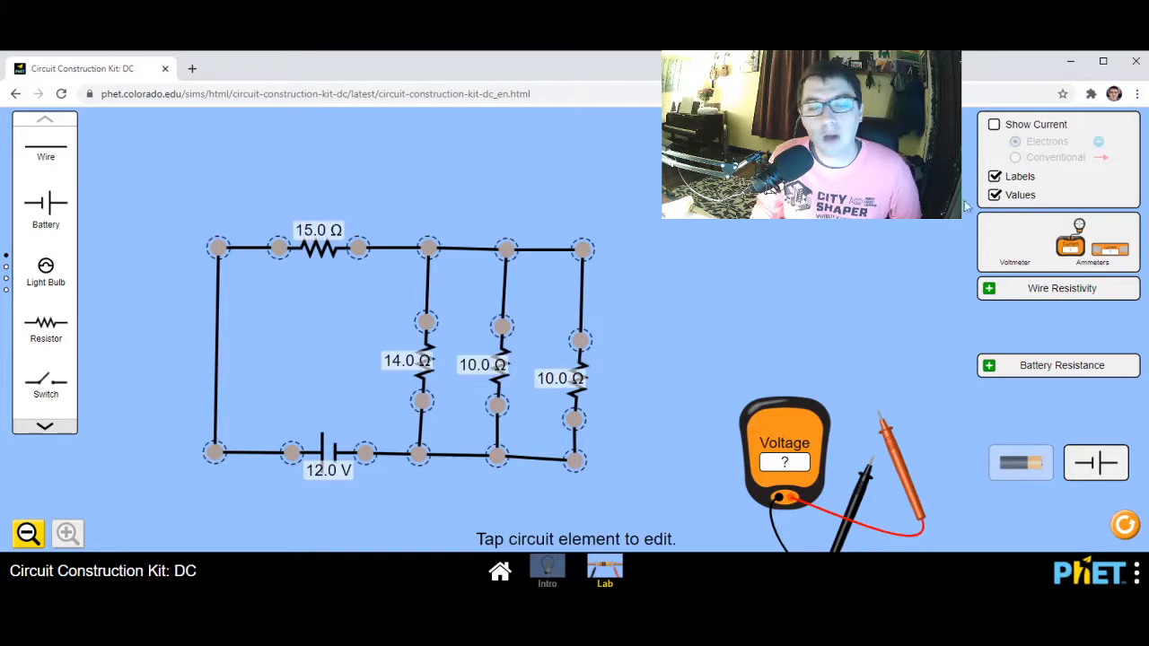
Set the three branch resistors, from the one nearest the series resistor outward, to 10.0, 33.0 and 55.0 ohms
click(511, 359)
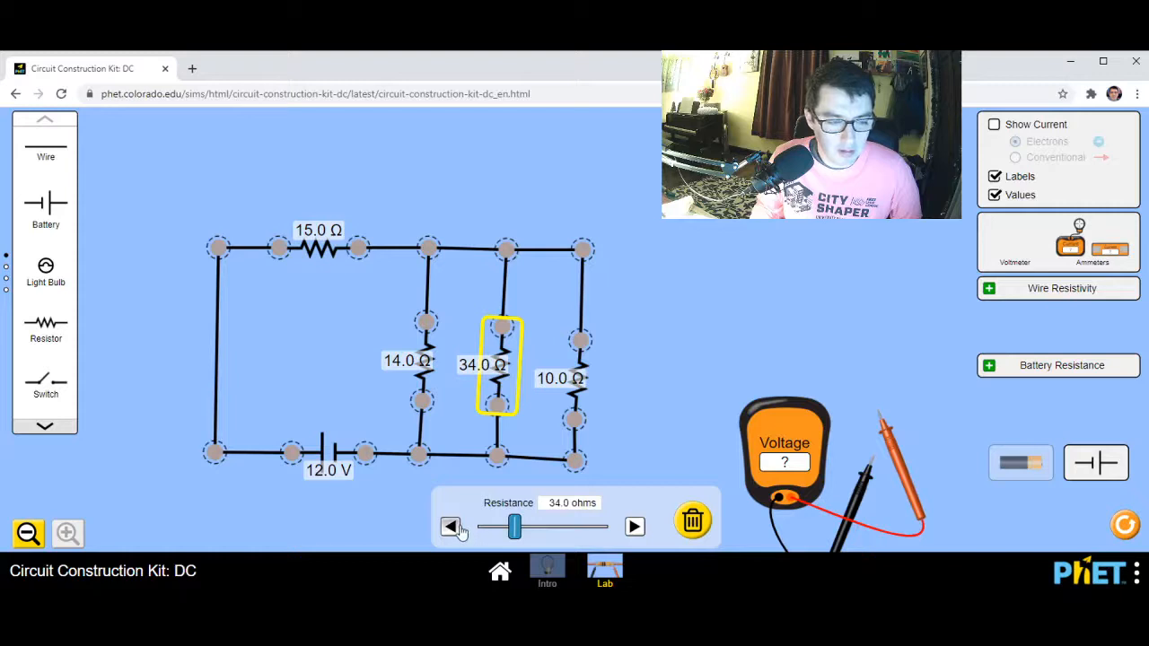
click(580, 396)
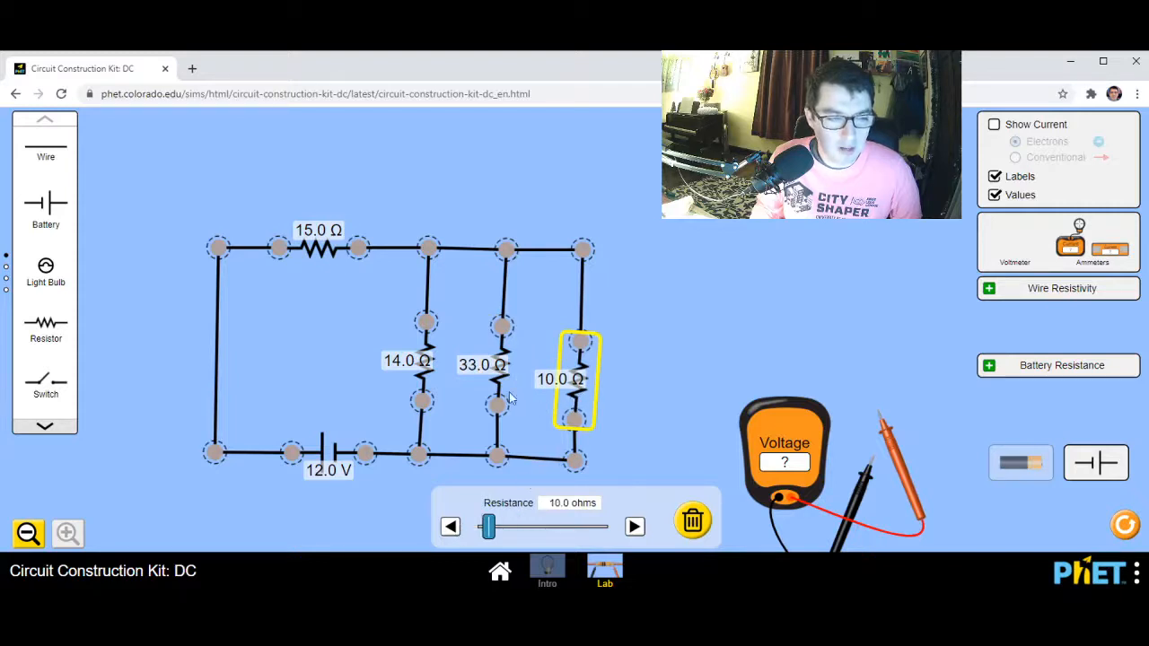
drag(501, 536, 515, 536)
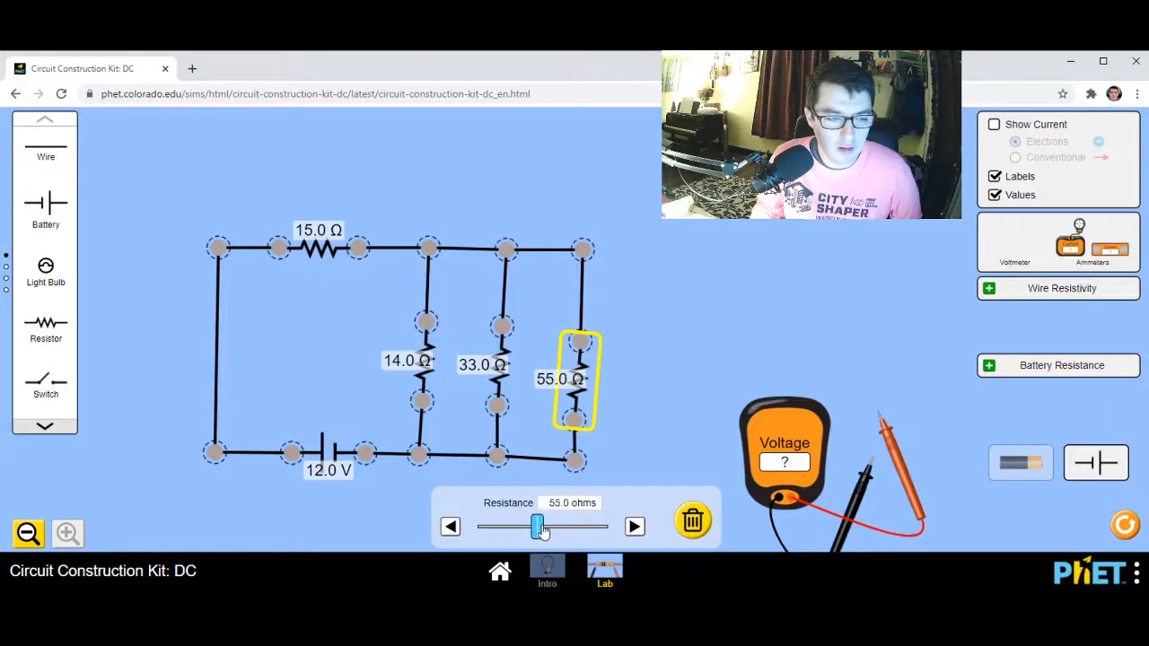
click(405, 366)
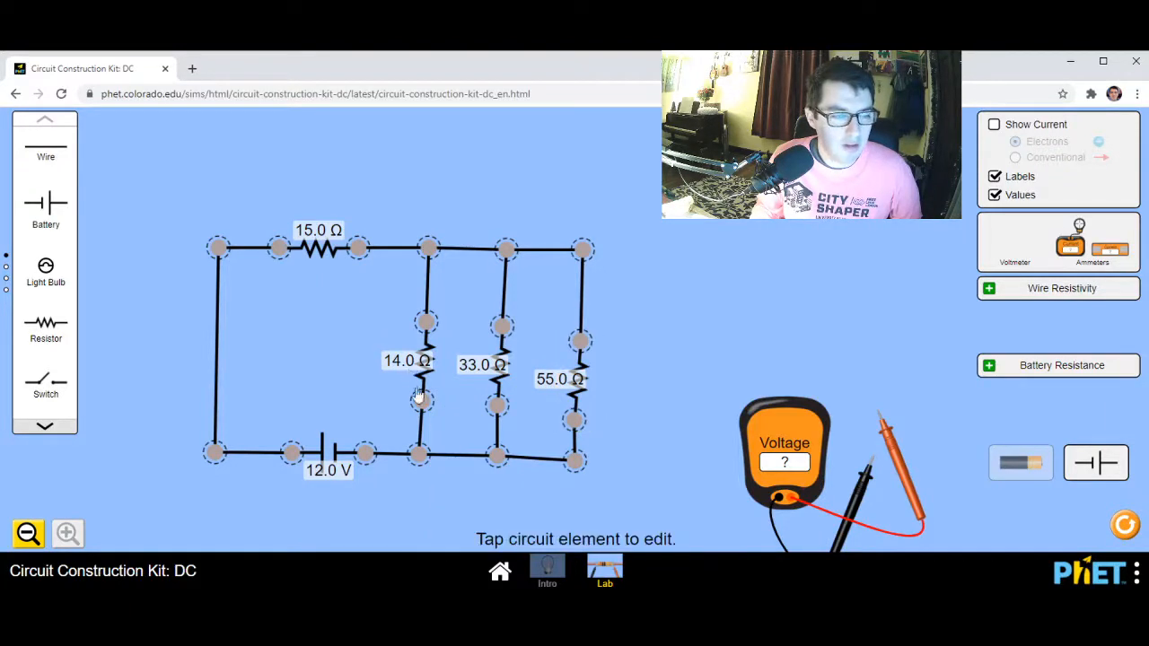
click(428, 377)
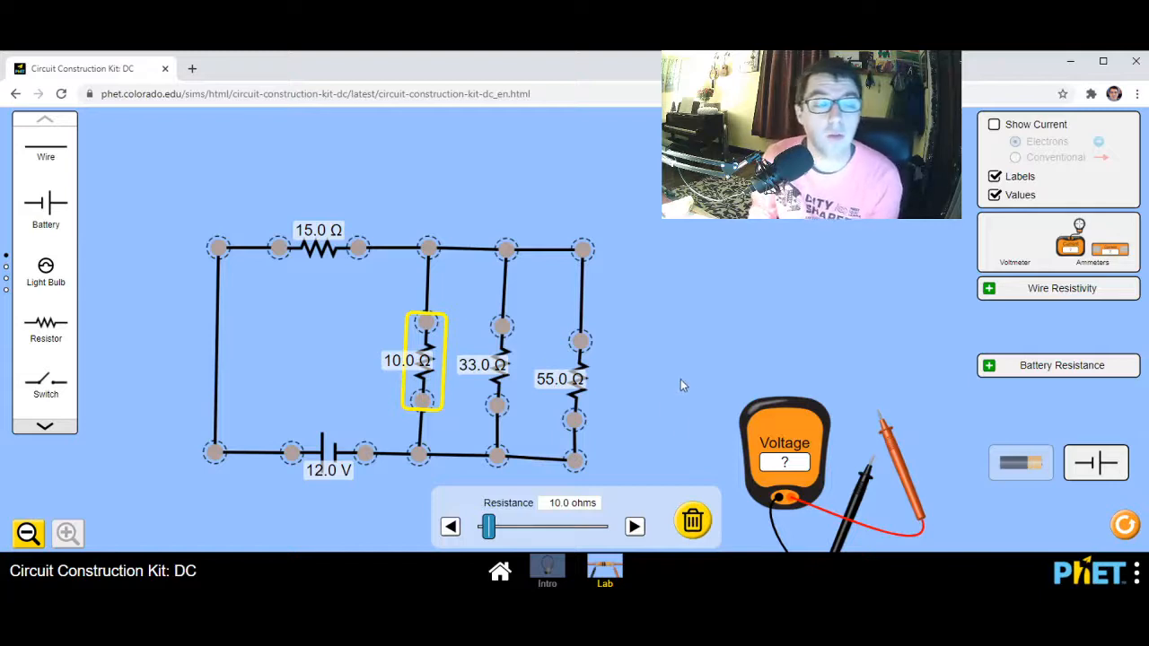
Place an in-line ammeter beside the 55 ohm branch, also trying out the probe ammeter and putting it back
drag(767, 427, 938, 393)
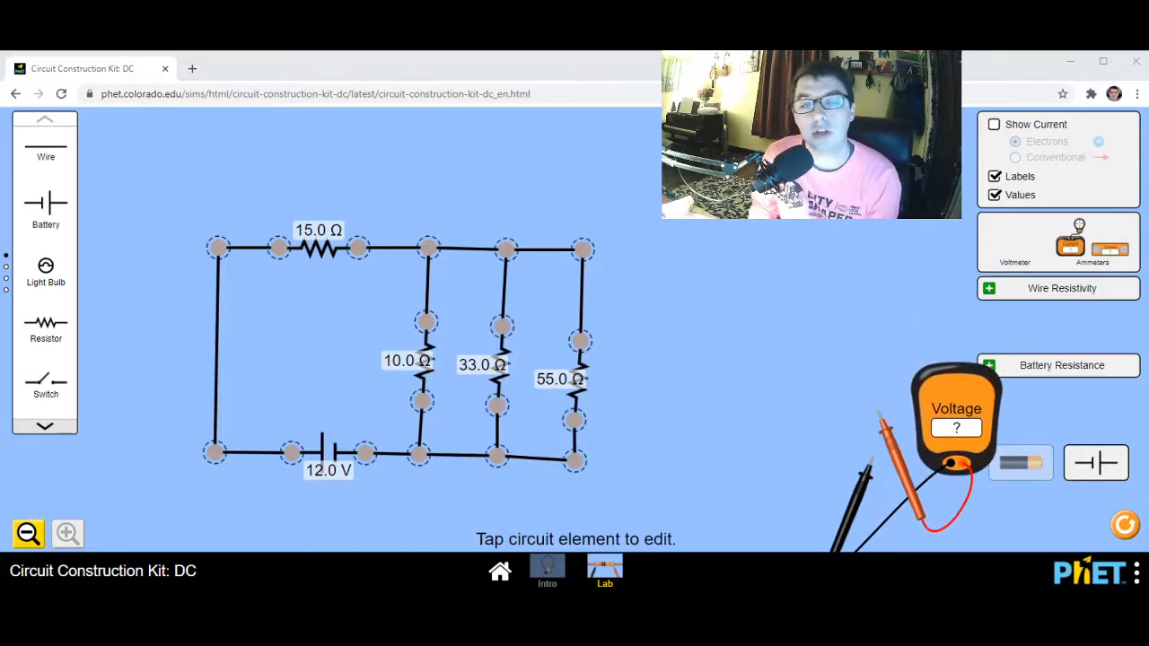
click(384, 84)
drag(1121, 256, 706, 386)
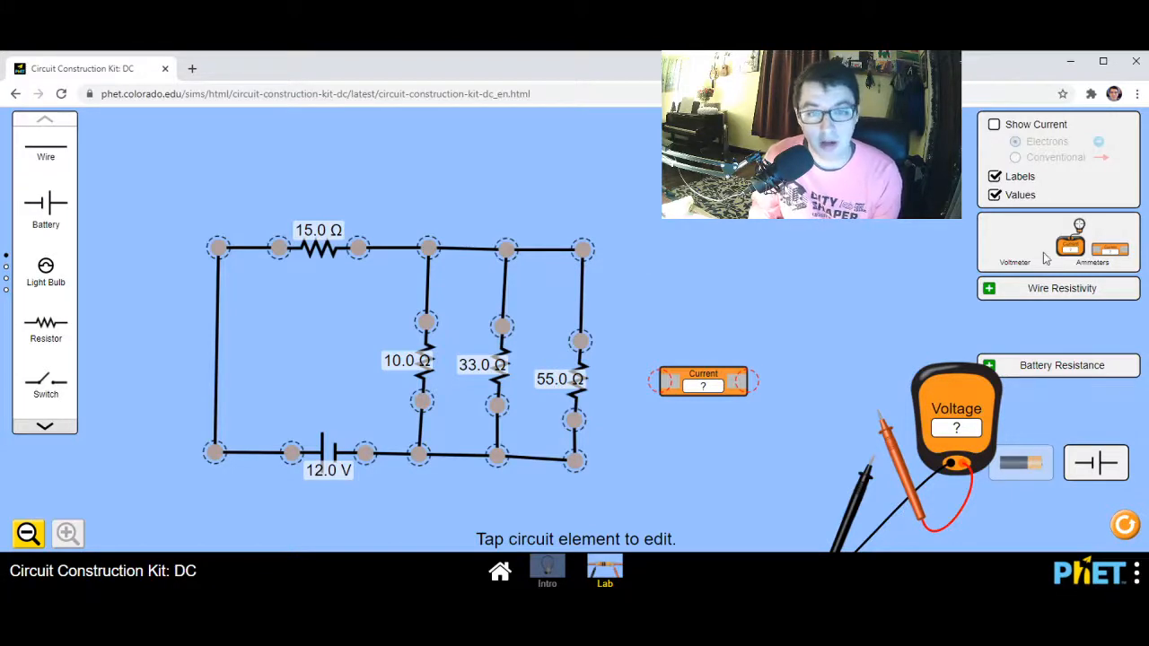
drag(1067, 250, 696, 324)
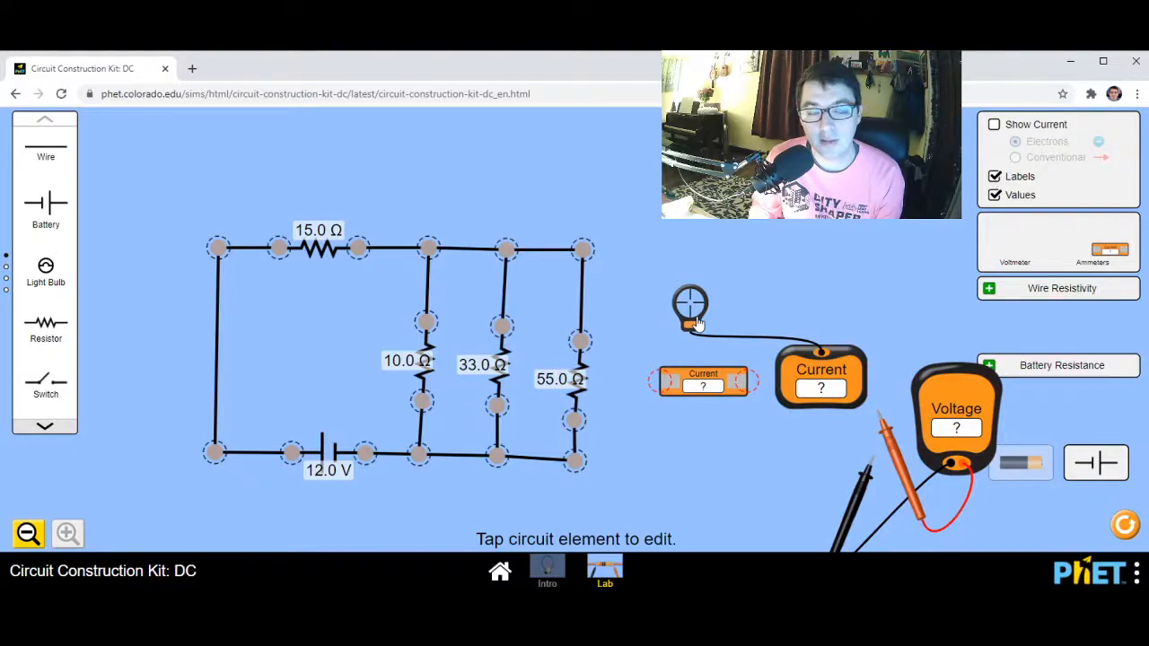
drag(697, 323, 1045, 256)
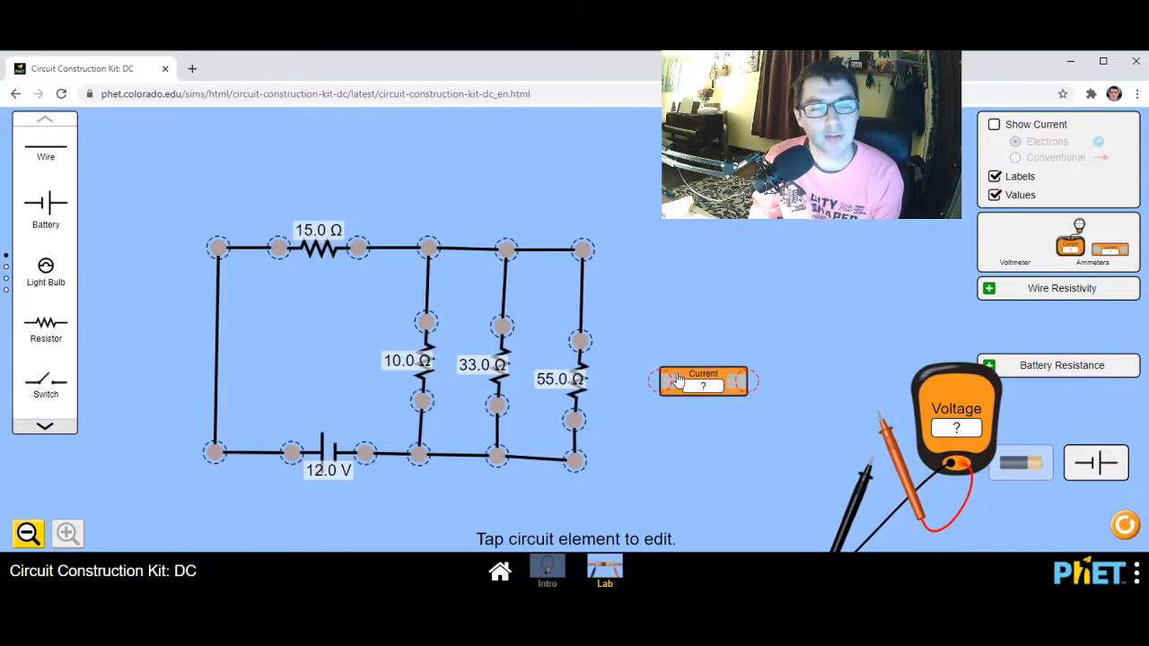
Measure the voltage across the 15 ohm series resistor, with the black probe on its battery side and the red on its branch side
drag(933, 426, 134, 338)
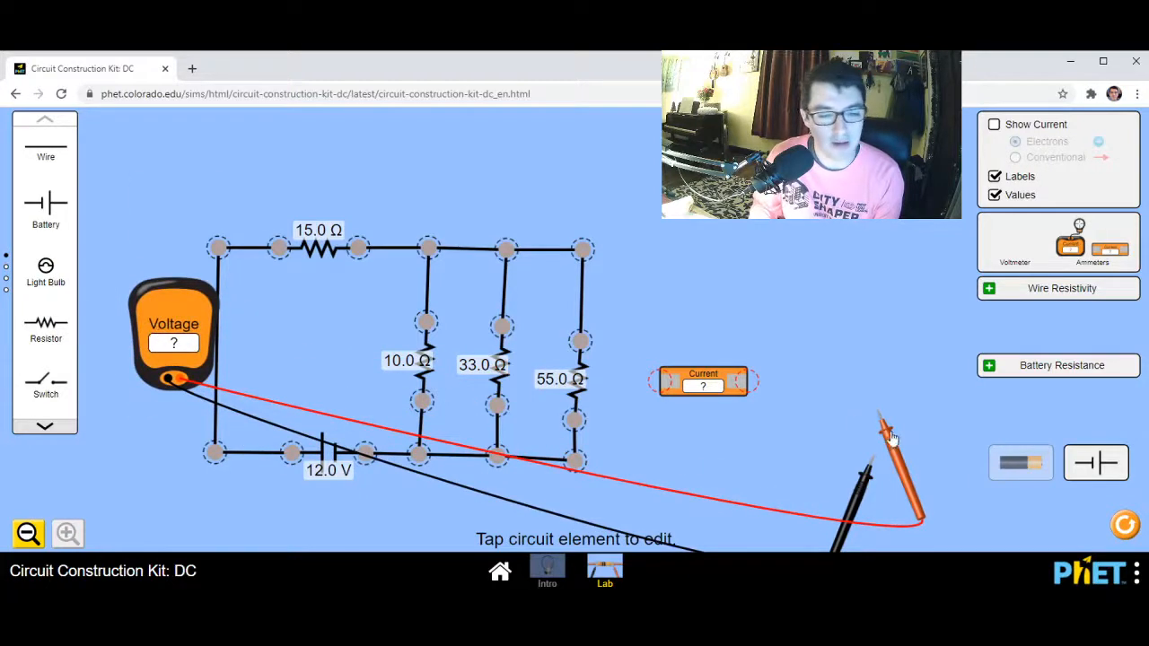
drag(889, 435, 383, 301)
drag(859, 510, 259, 306)
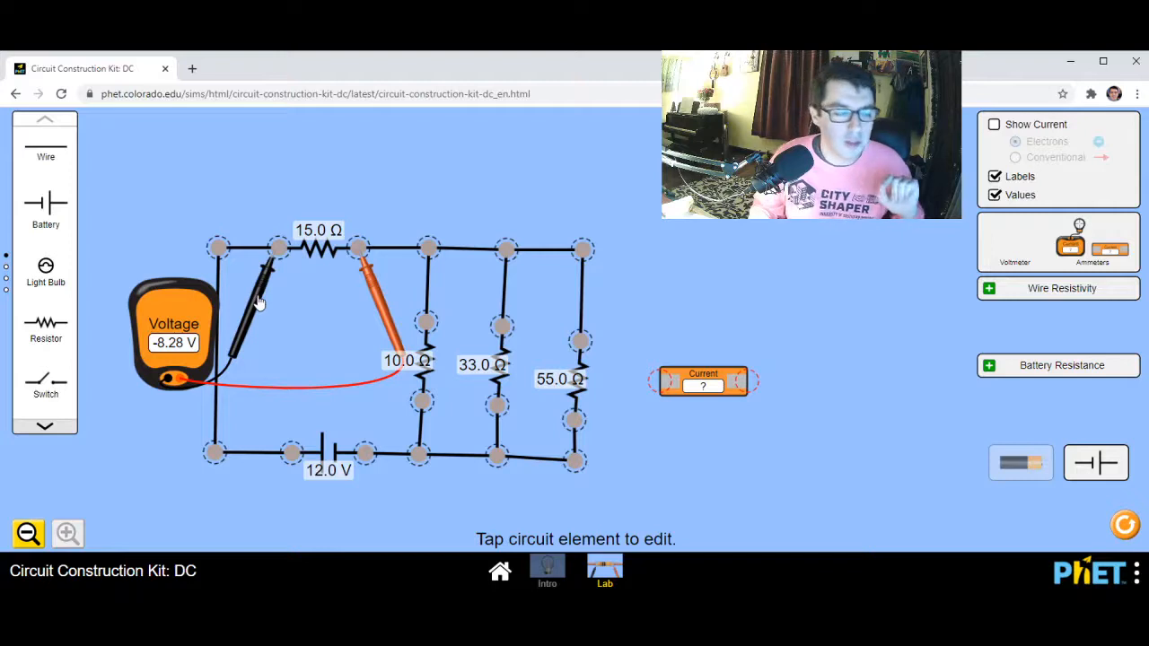
Park the voltmeter and both probes outside the circuit's left edge, and move the in-line ammeter up level with the circuit's top wire
drag(259, 303, 272, 330)
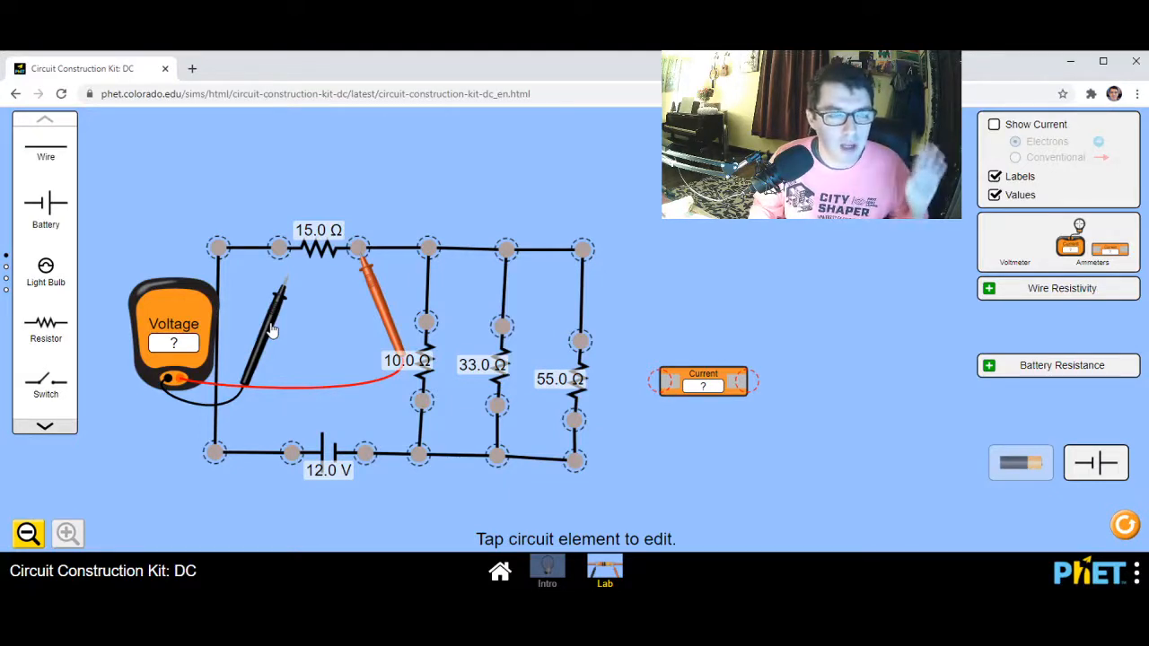
drag(193, 314, 149, 257)
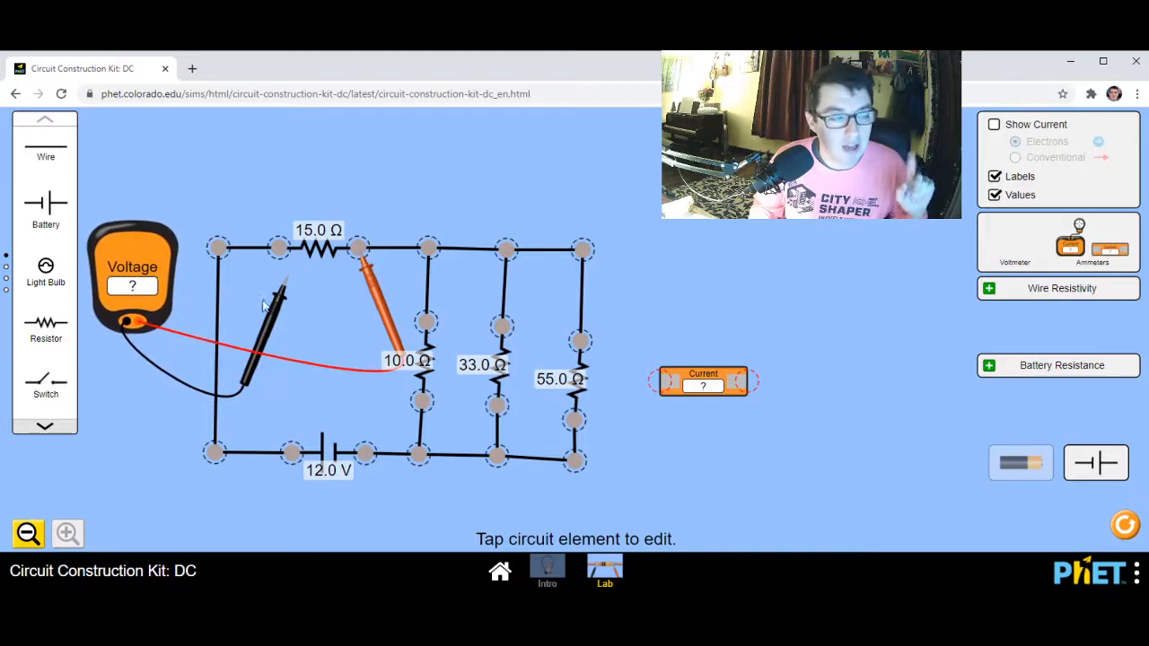
drag(263, 306, 128, 395)
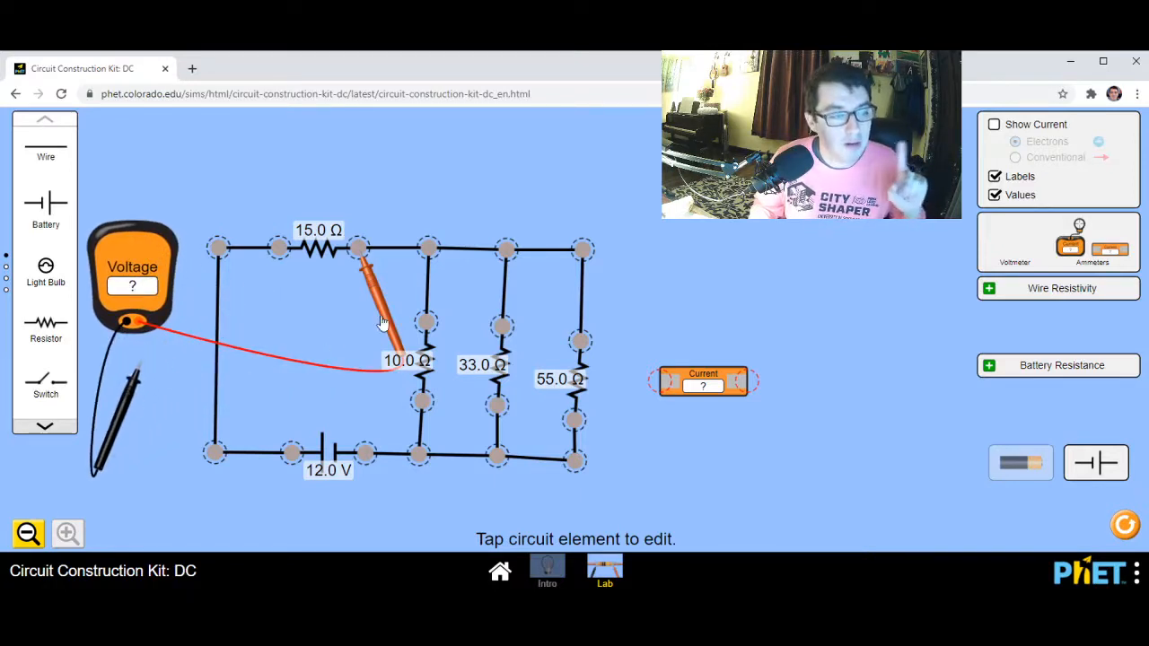
drag(381, 323, 178, 457)
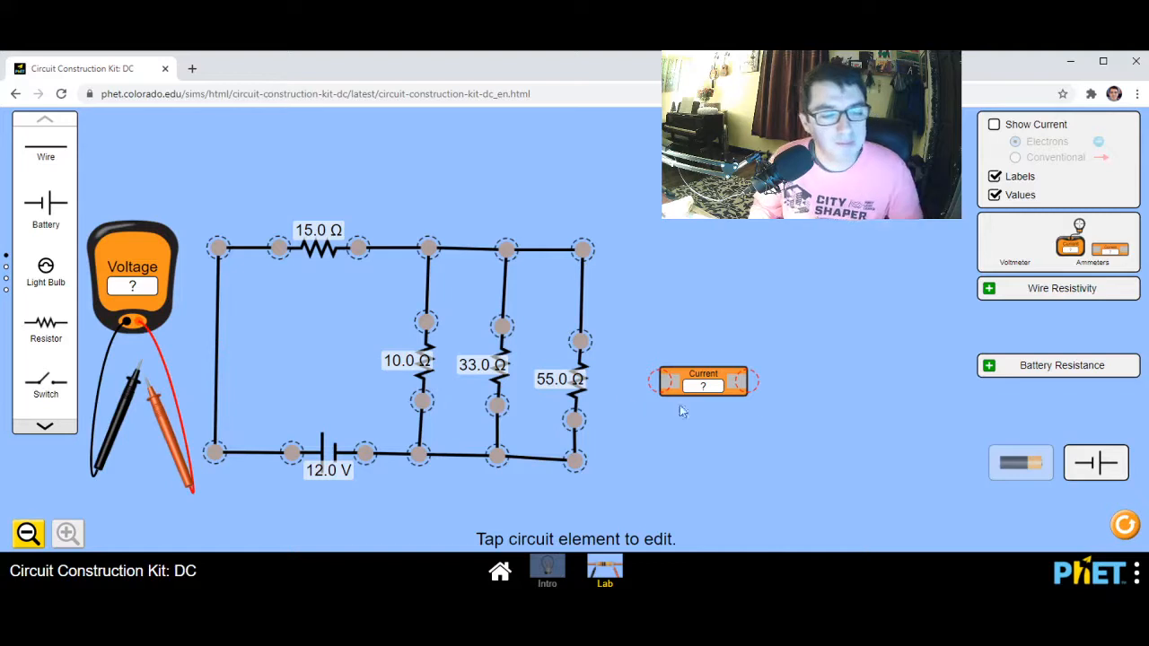
drag(721, 384, 714, 259)
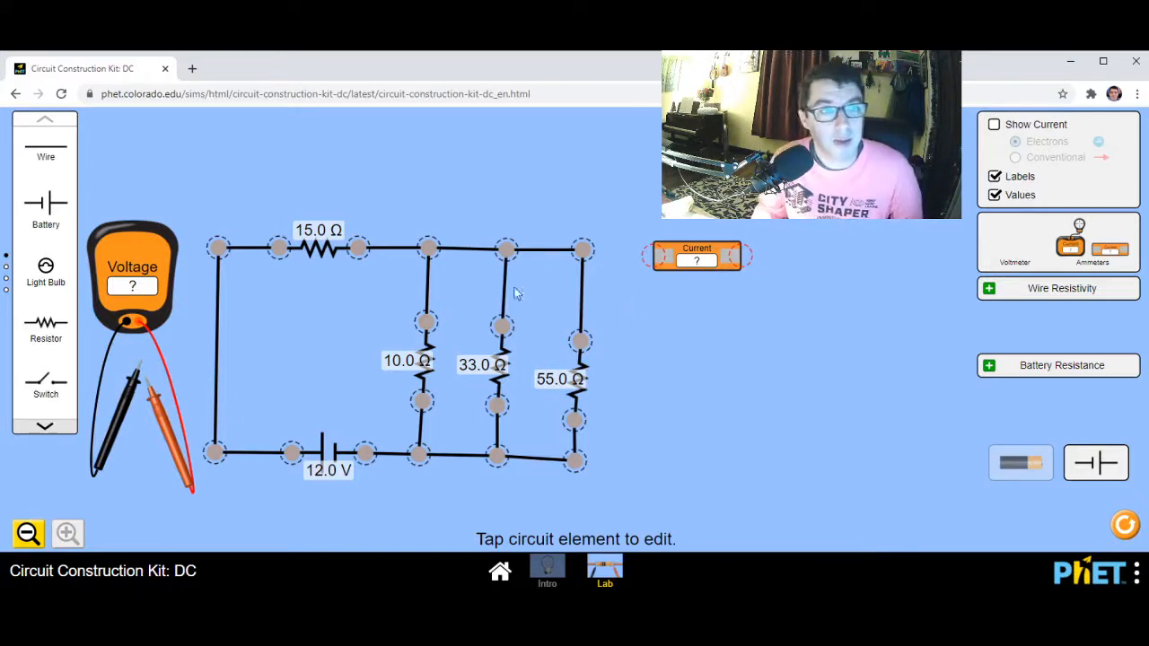
Cut loose both ends of the wire between the 15 ohm resistor and the battery-side corner, and set the wire aside outside the circuit
click(218, 248)
click(279, 248)
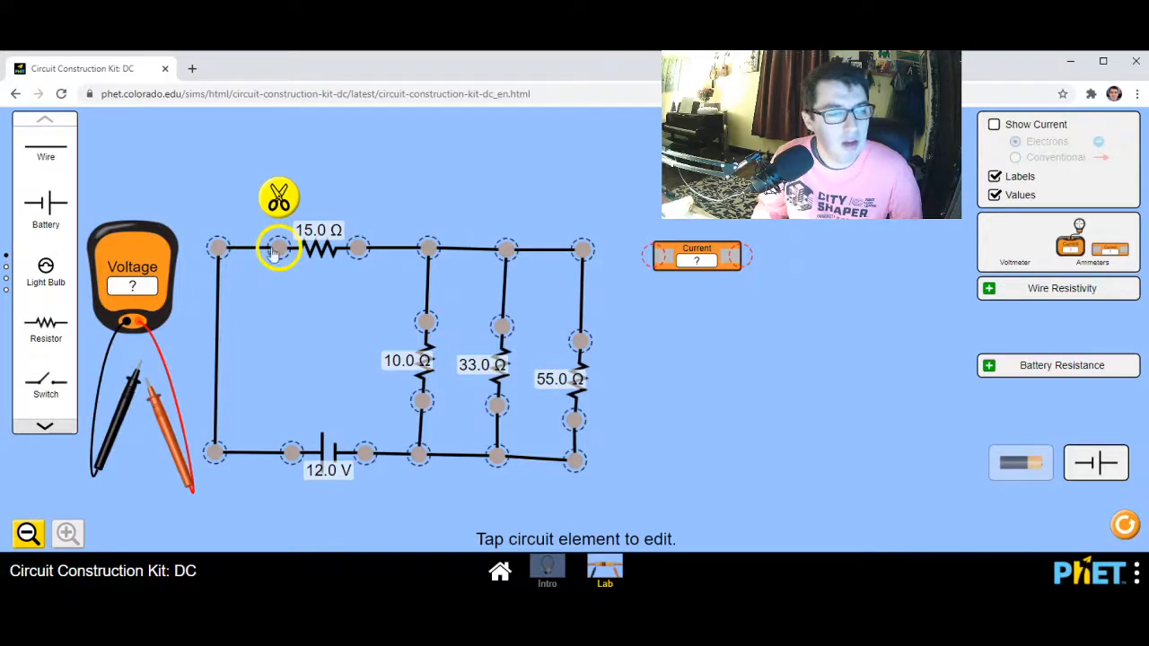
click(219, 248)
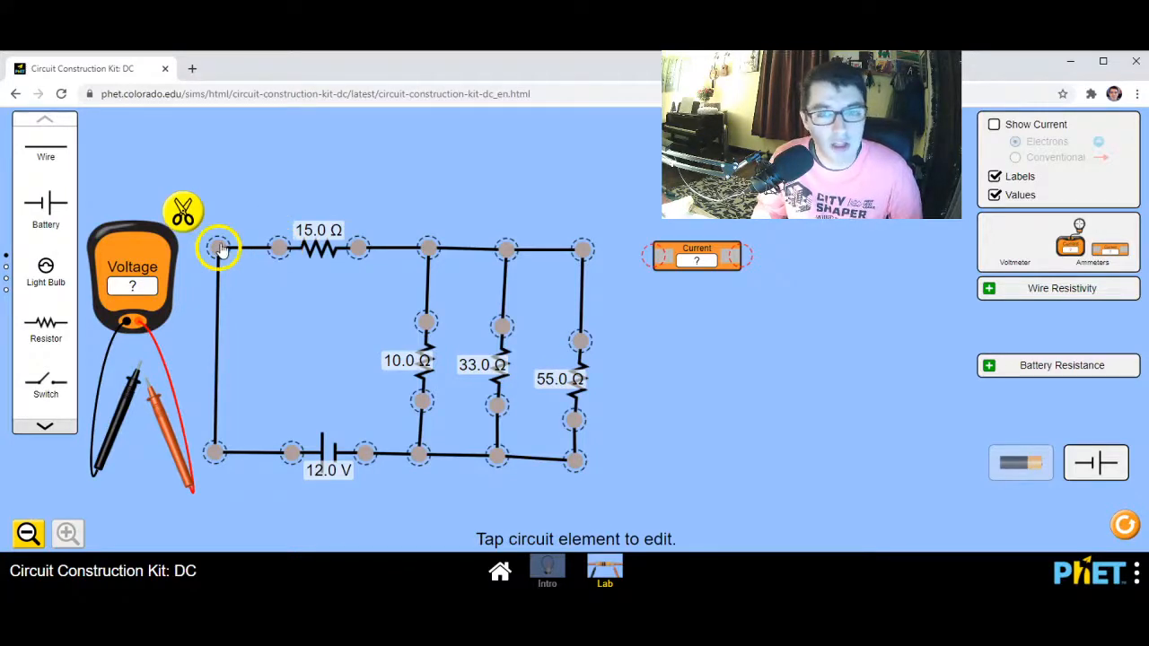
click(183, 209)
click(278, 248)
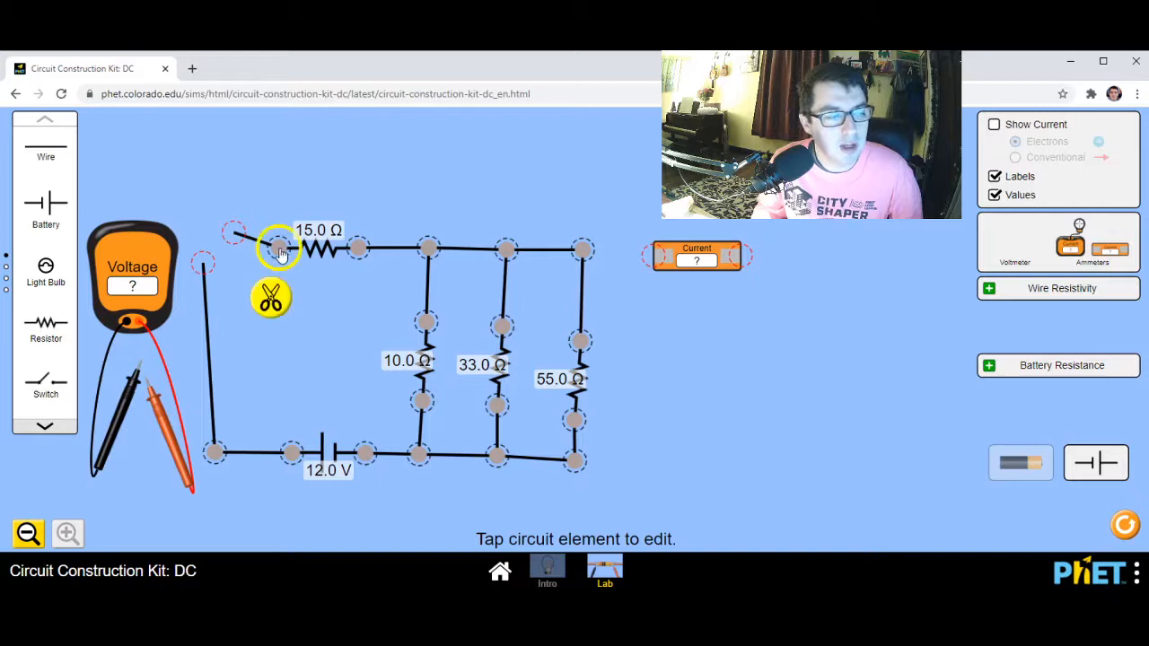
click(269, 305)
drag(250, 241, 894, 447)
Measure the total current by connecting the in-line ammeter across the gap between the battery-side corner and the 15 ohm resistor
click(231, 233)
click(245, 258)
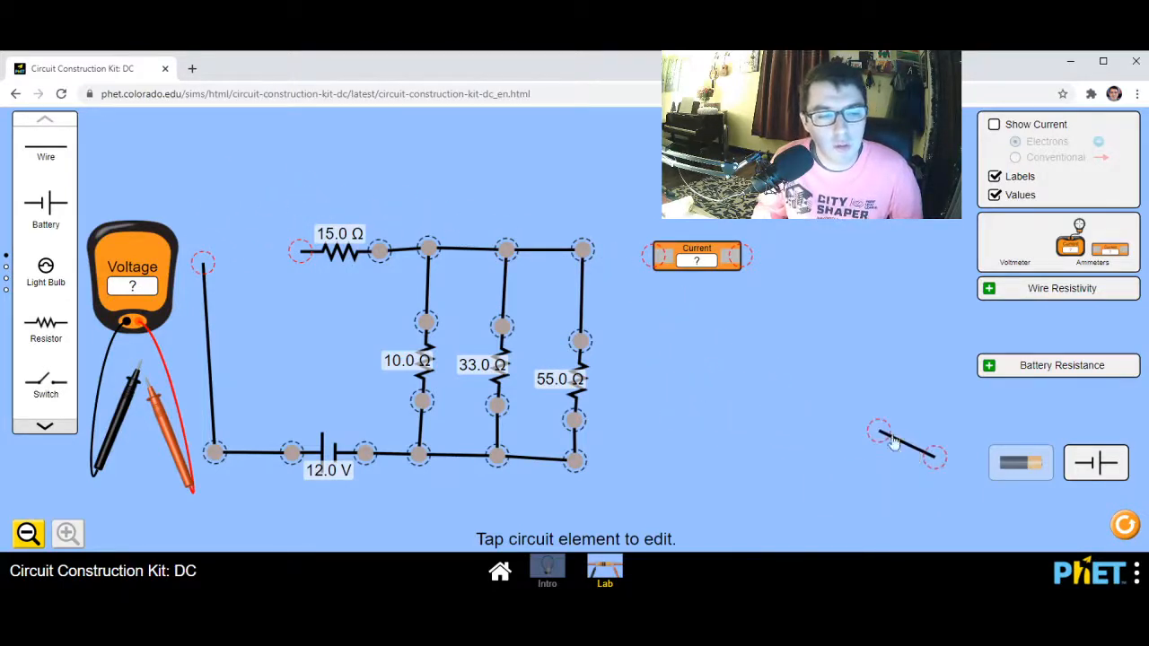
drag(689, 267, 212, 255)
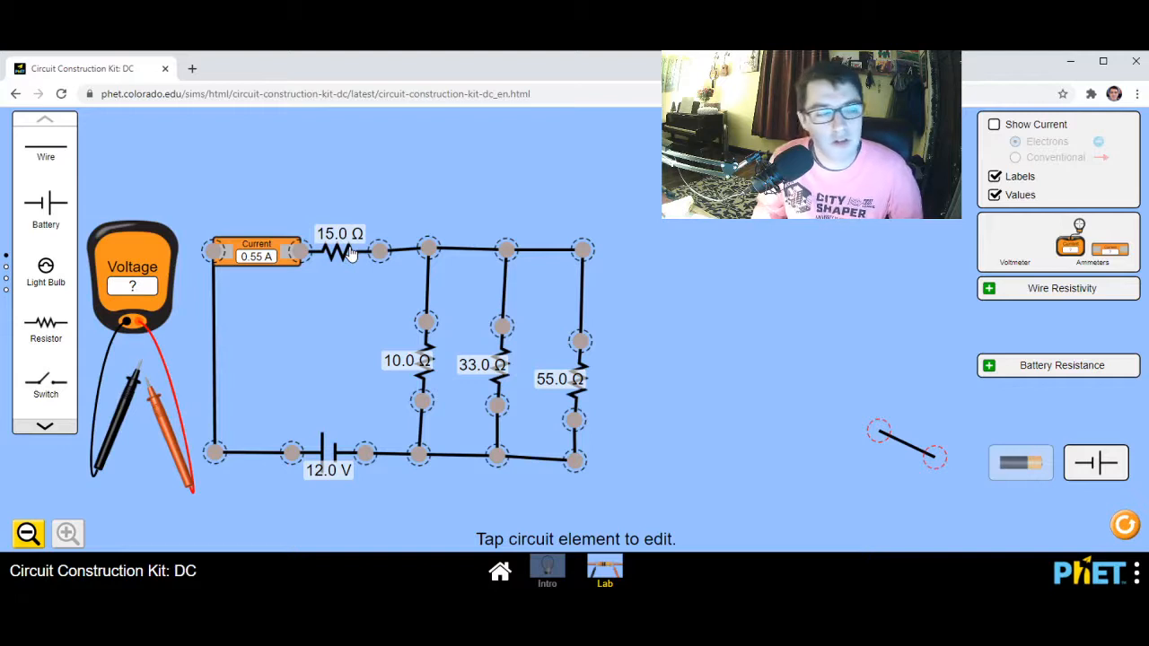
Delete the ammeter from the gap and bring out a new in-line ammeter, parking it disconnected outside the circuit beyond the 55 ohm branch
click(268, 261)
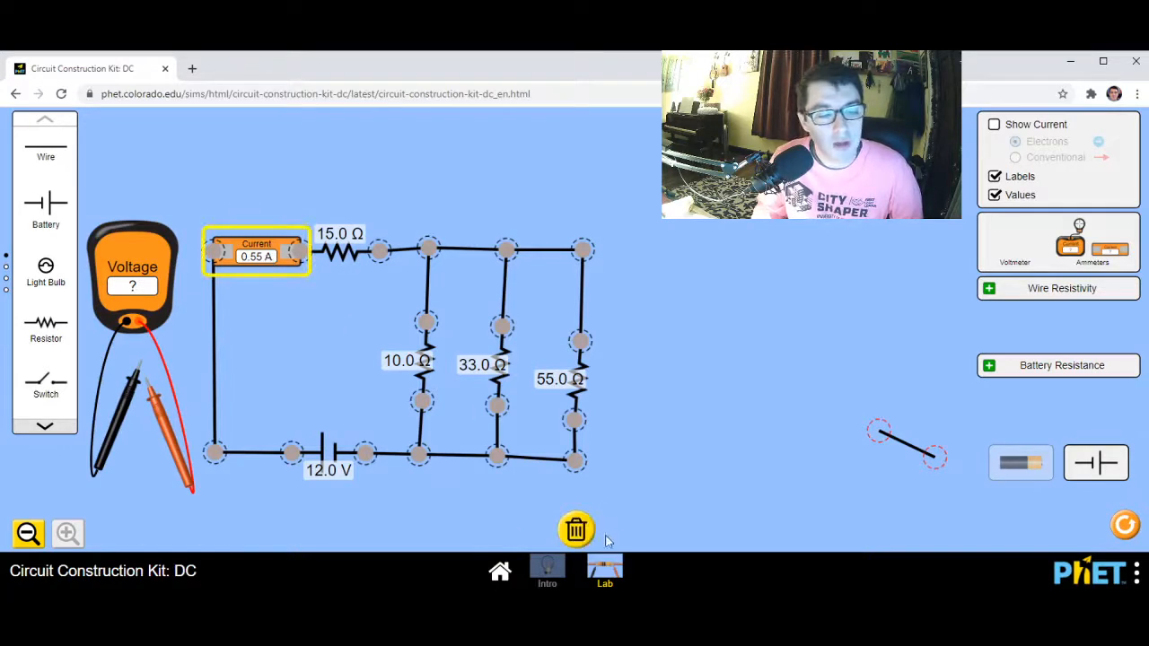
click(576, 531)
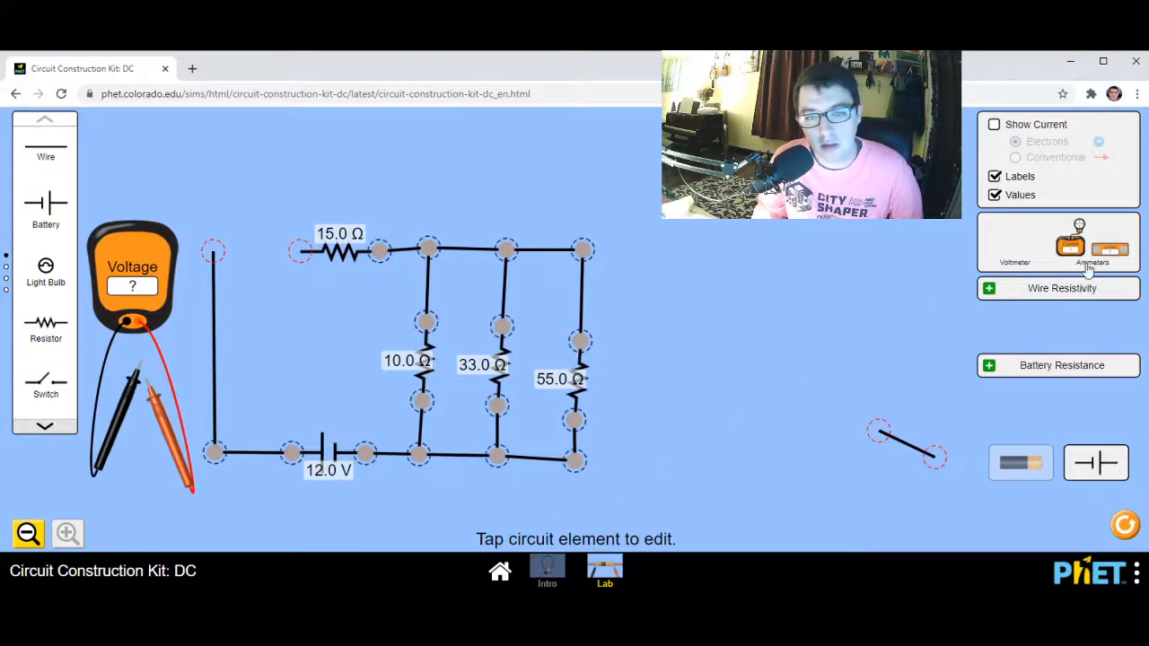
drag(1087, 267, 253, 265)
drag(285, 204, 301, 261)
click(297, 261)
click(289, 203)
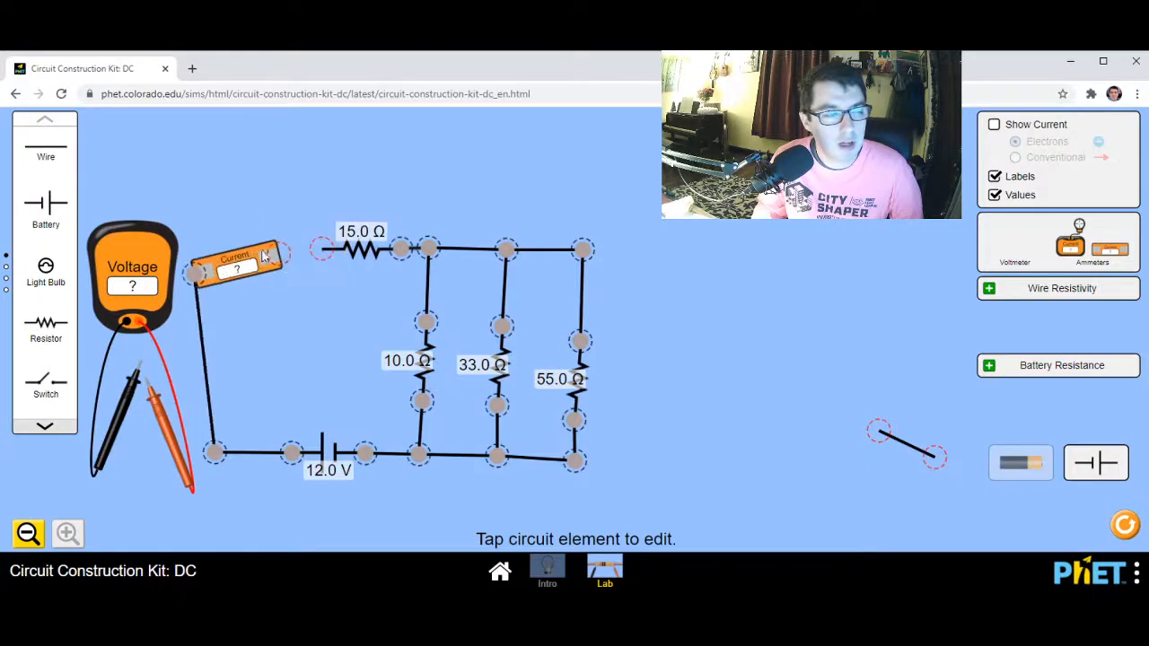
click(199, 274)
click(156, 241)
drag(228, 258, 774, 421)
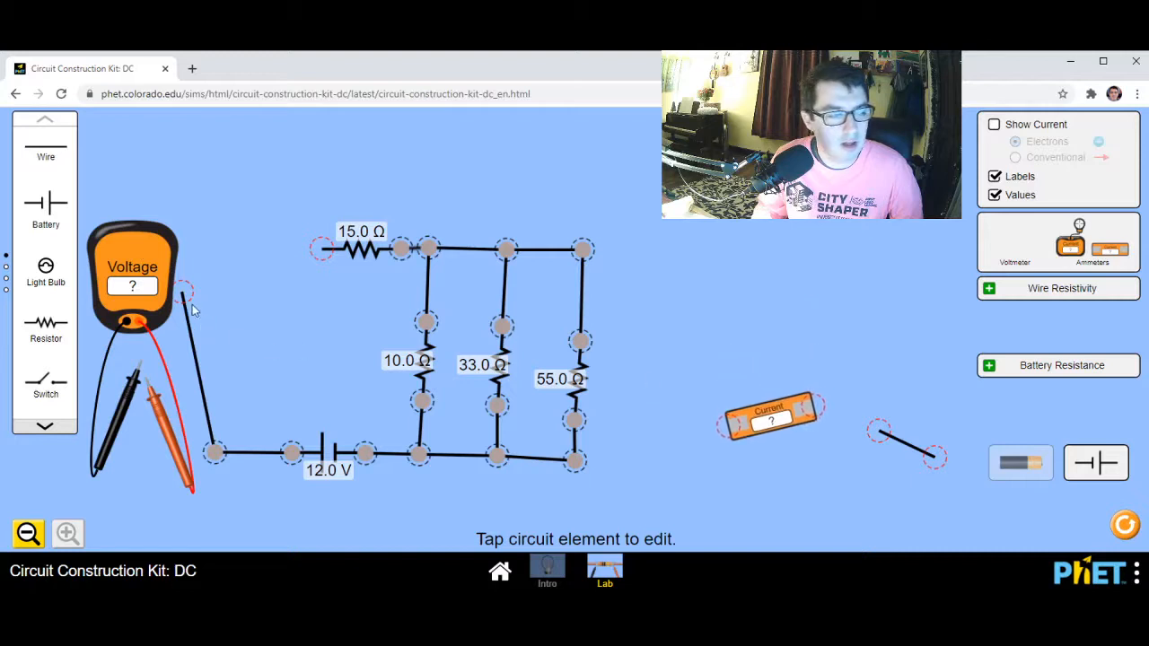
Close the gap beside the 15 ohm resistor with the spare wire, squaring up the corner and moving the voltmeter farther out of the way
drag(178, 293, 210, 269)
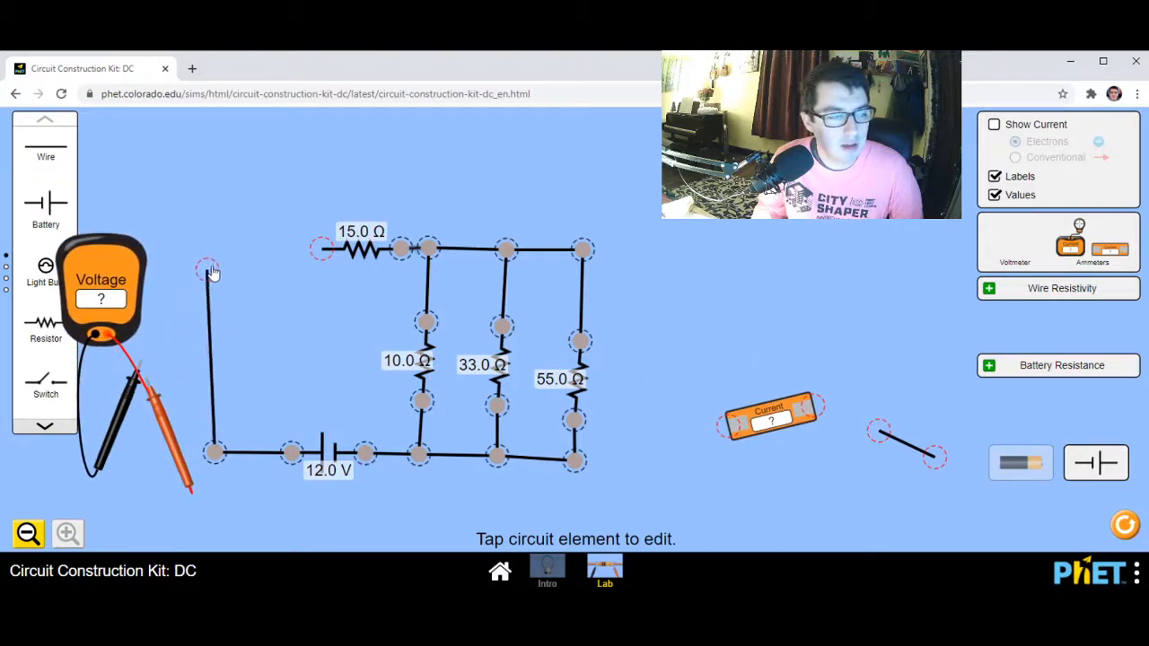
drag(334, 256, 335, 252)
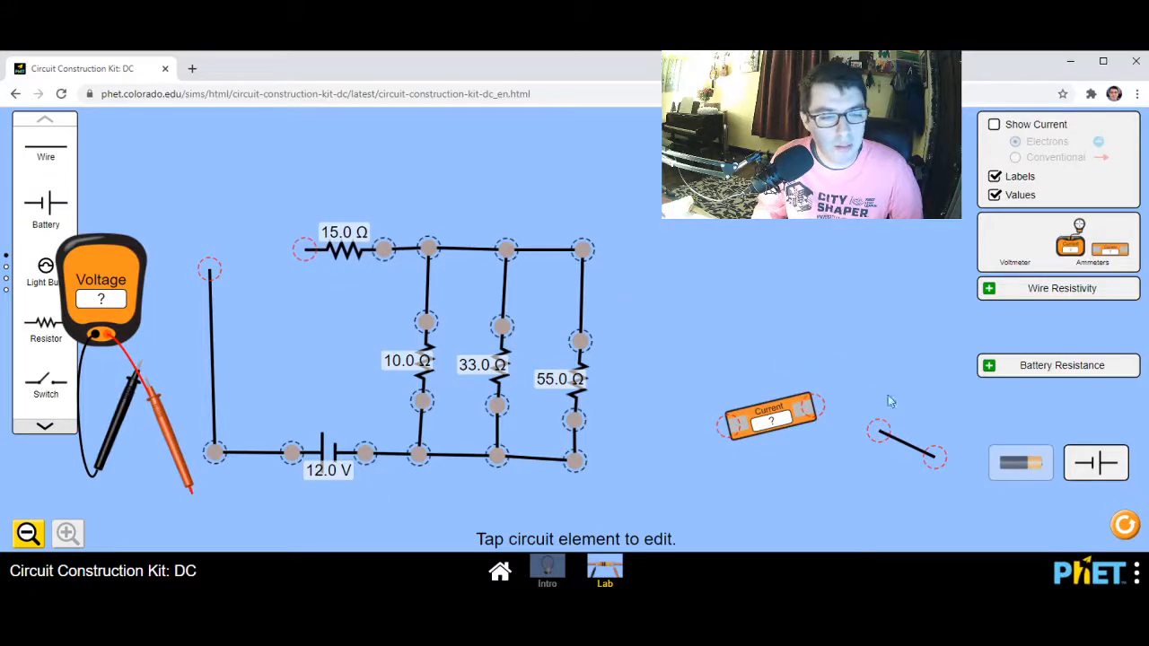
drag(917, 458, 303, 250)
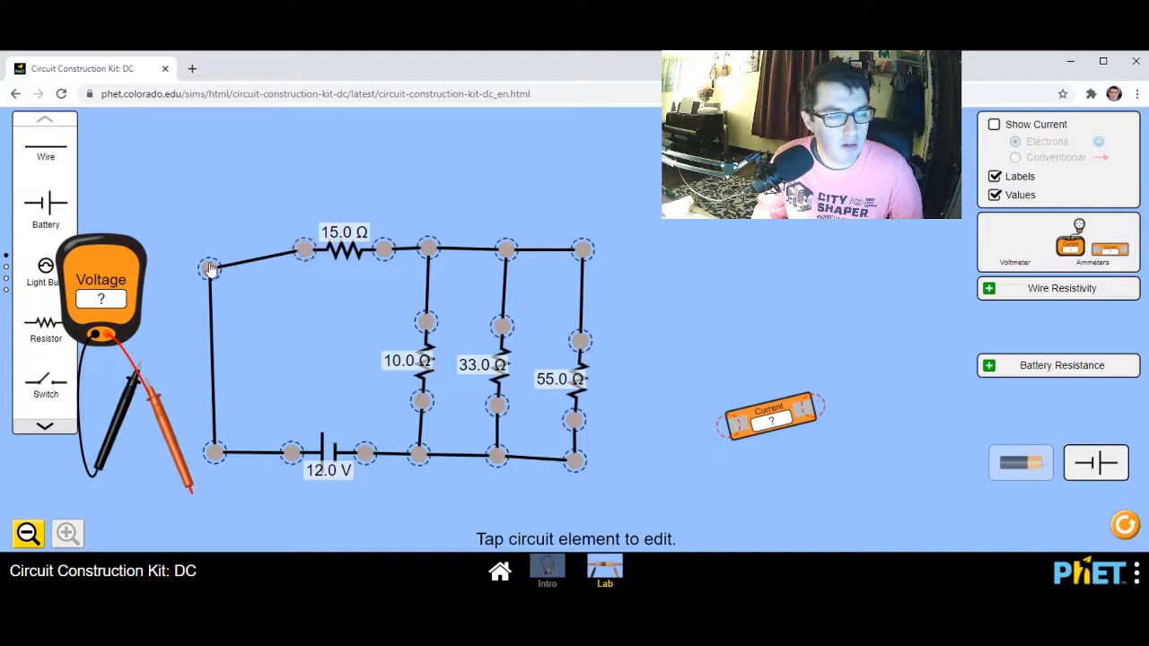
drag(208, 263, 213, 249)
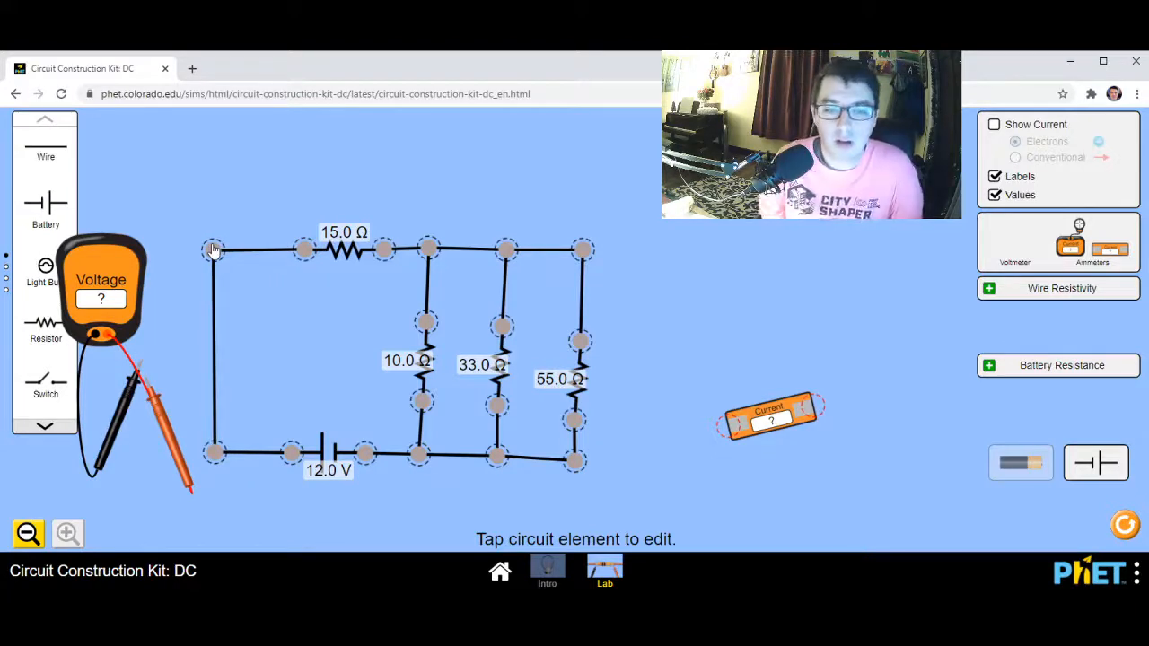
Show the electron flow through the closed circuit briefly, and hide it again
click(995, 125)
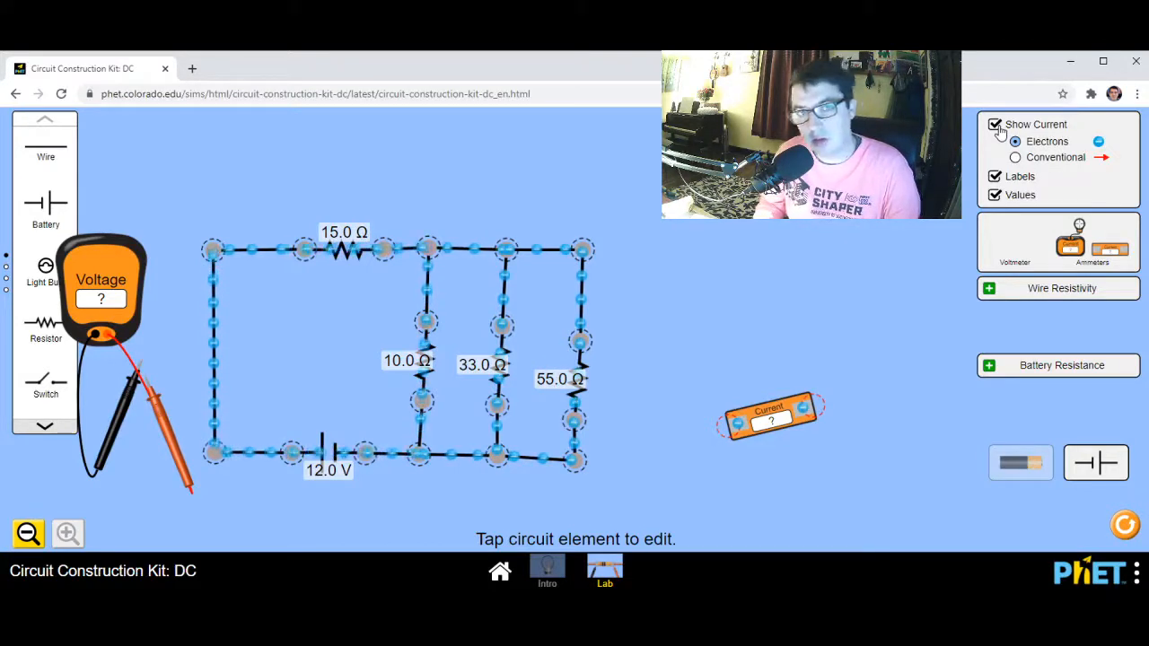
click(996, 126)
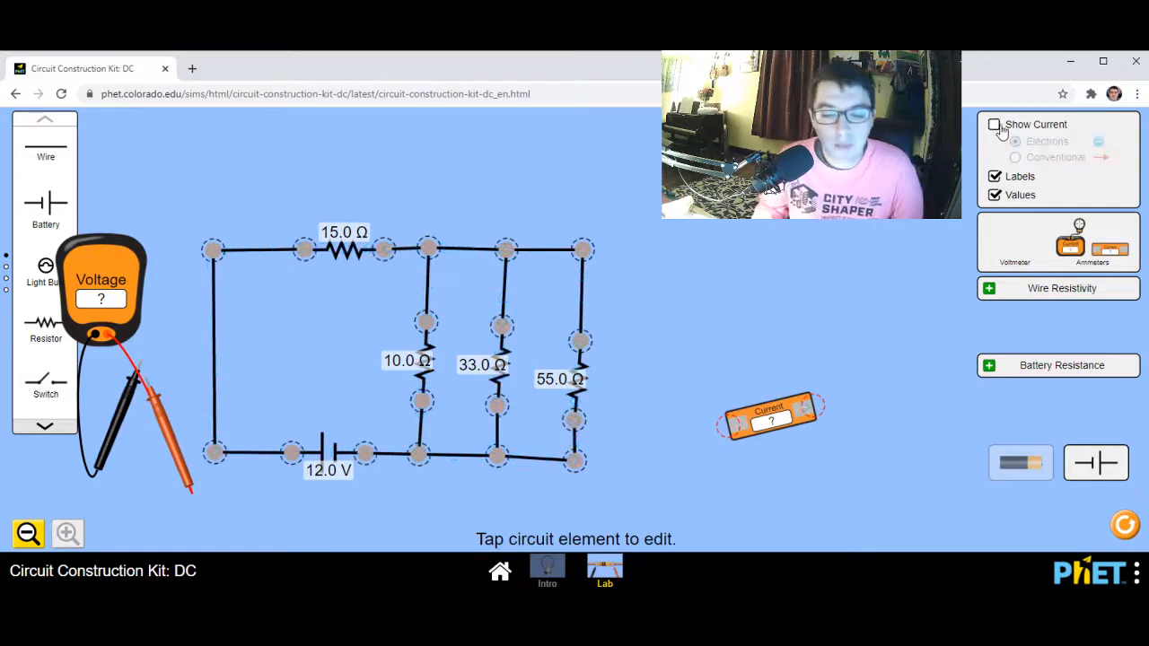